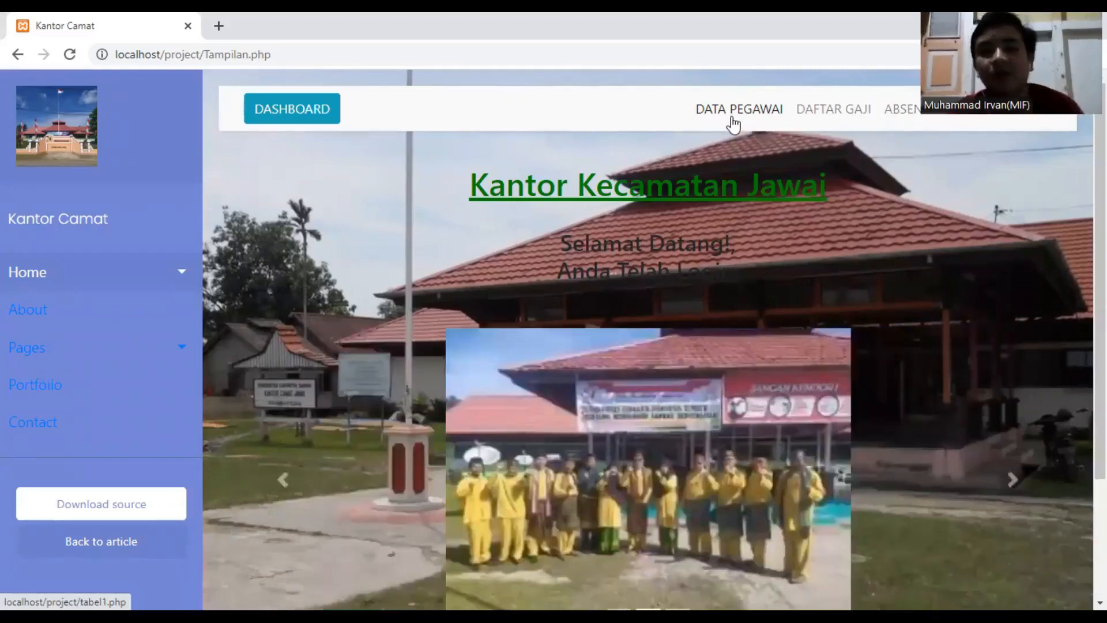
# Step: Add an employee record to Data Pegawai with the employee's name, position Staff and the employee's address, and save it
pyautogui.click(731, 117)
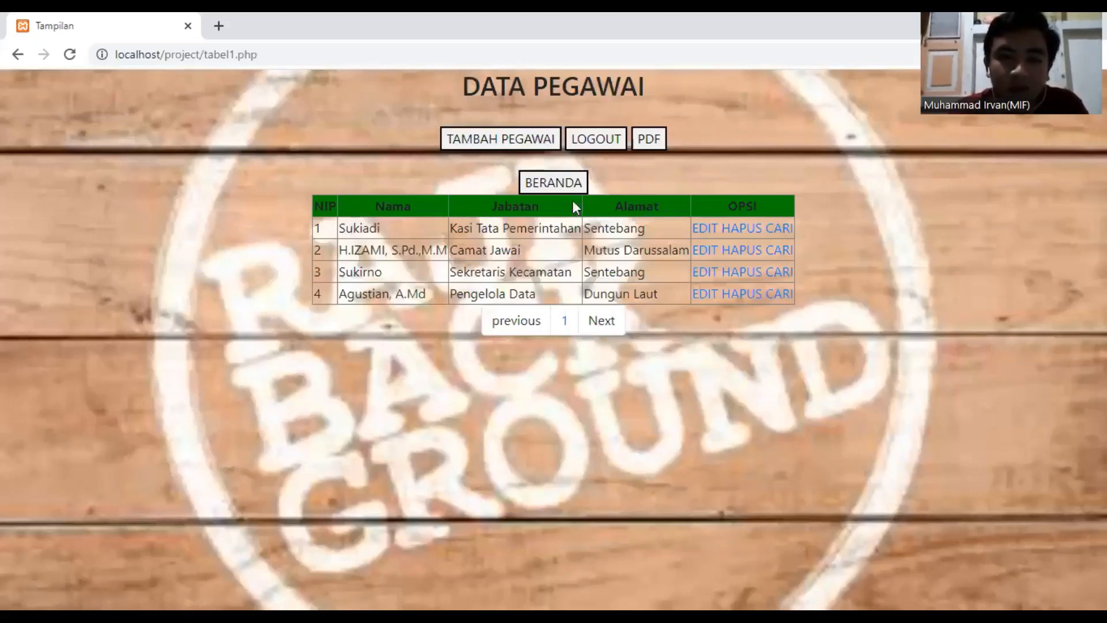
pyautogui.click(466, 141)
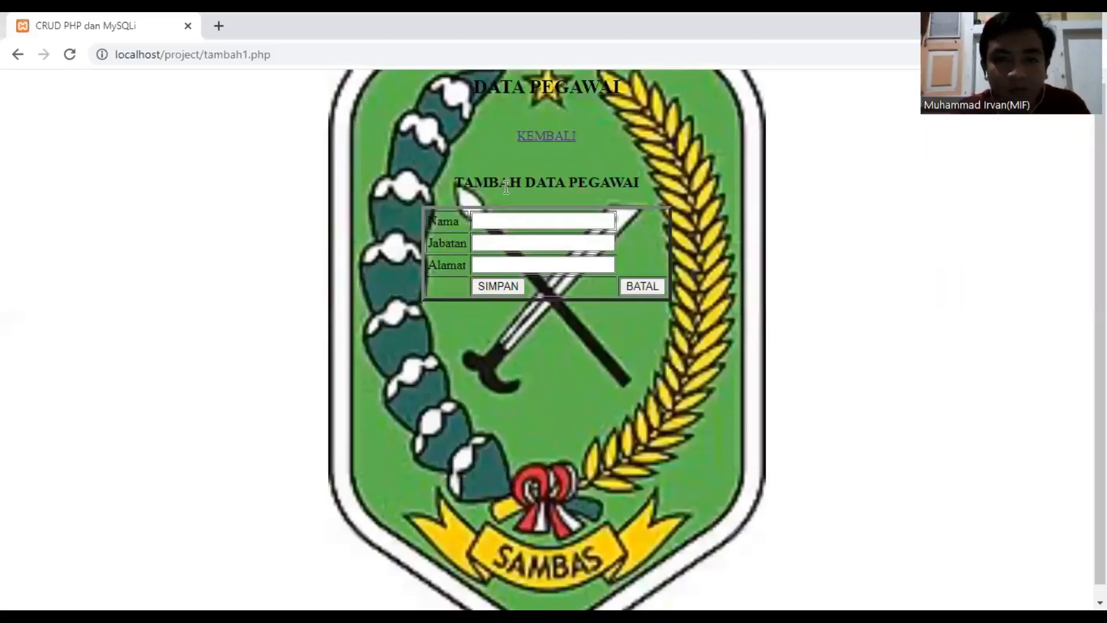
pyautogui.click(510, 216)
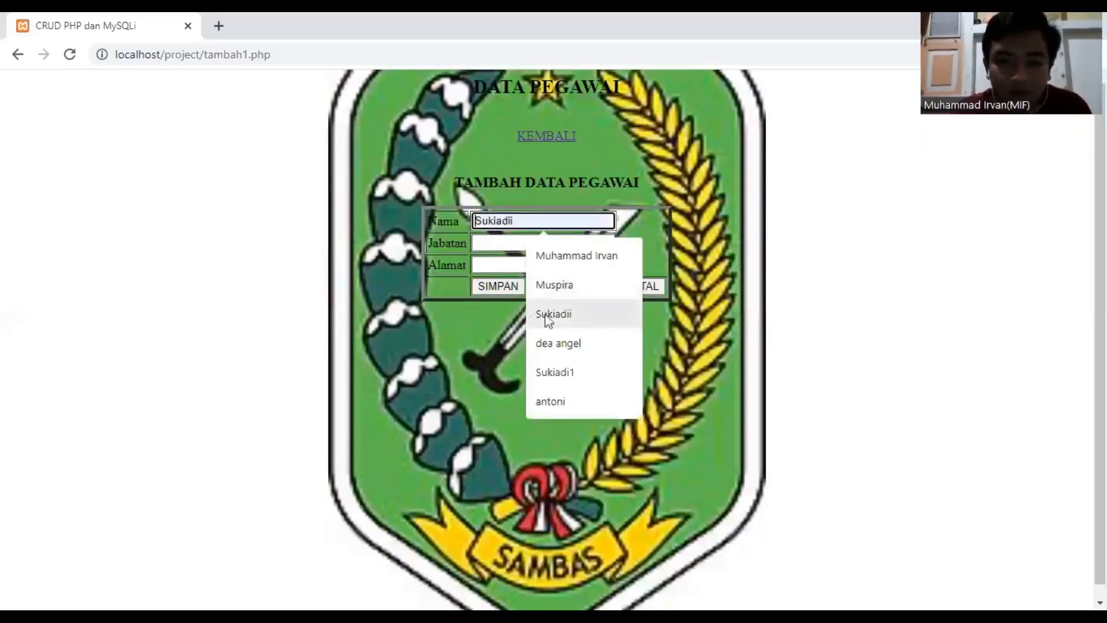
pyautogui.click(555, 404)
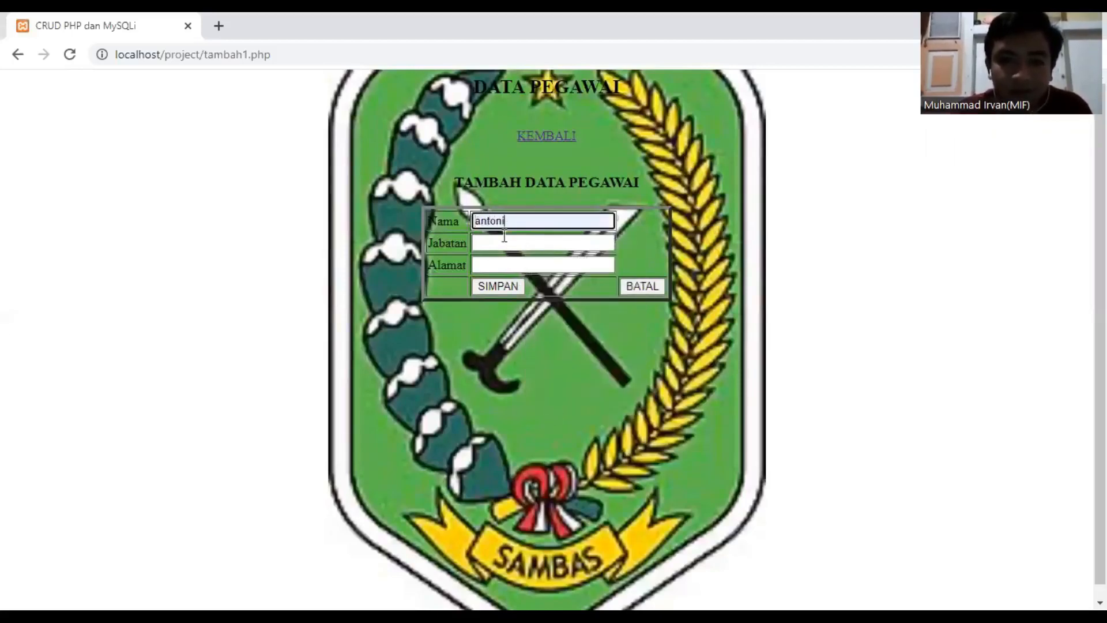
pyautogui.click(498, 246)
pyautogui.click(542, 306)
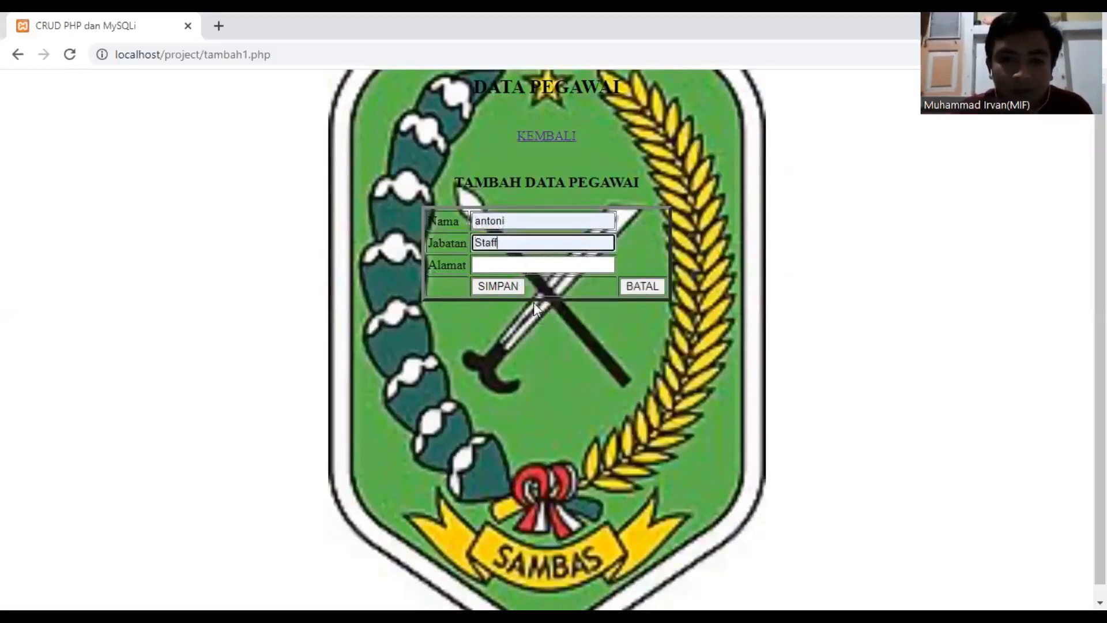
pyautogui.click(499, 265)
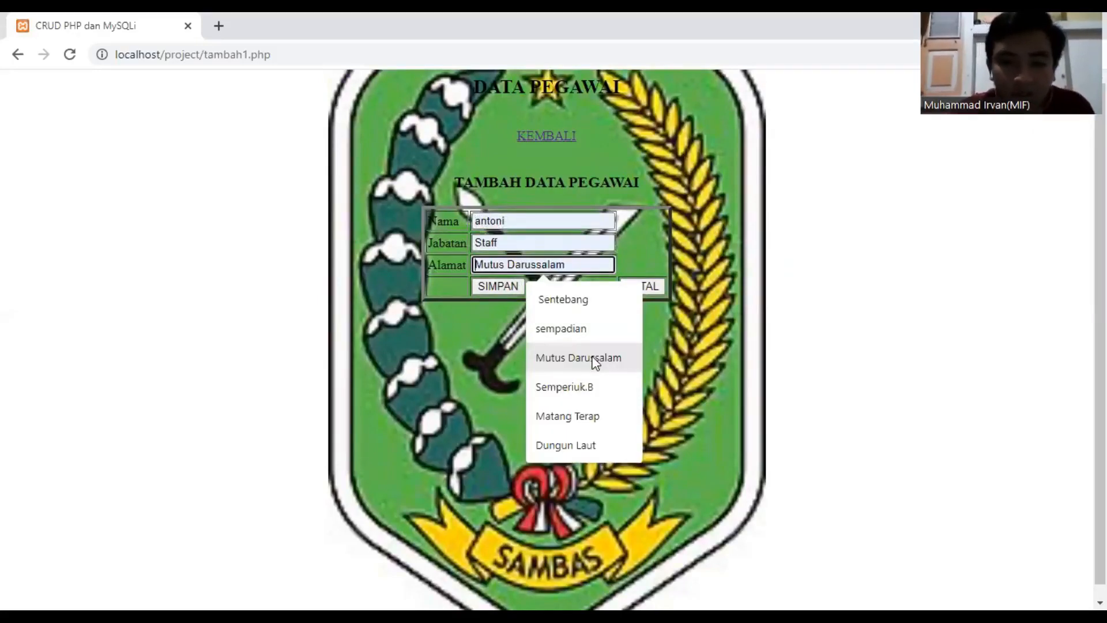
pyautogui.click(577, 413)
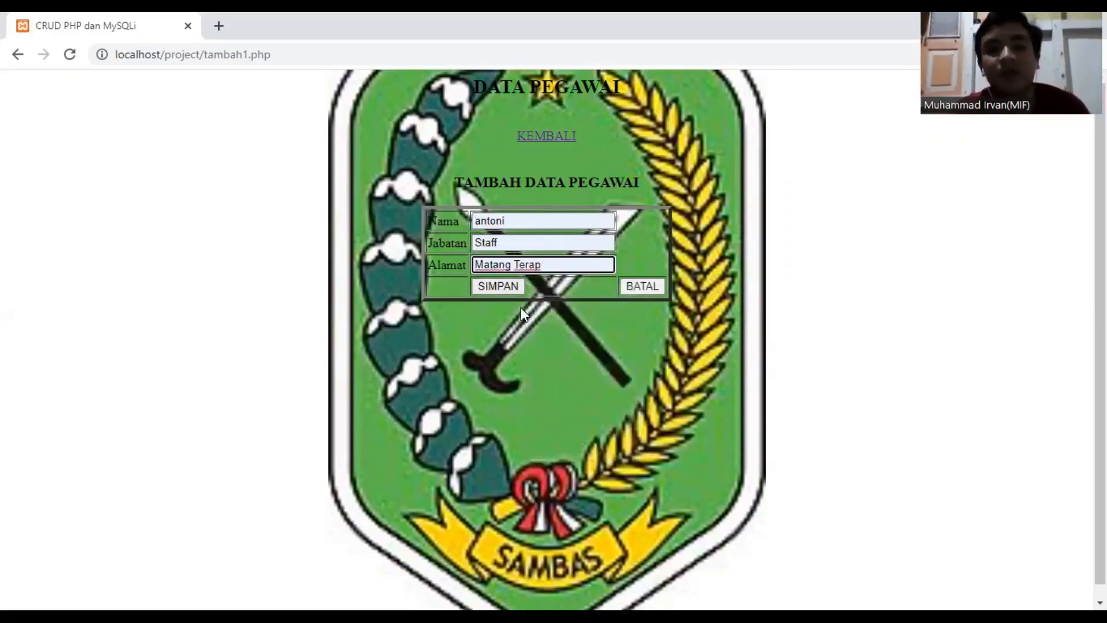
pyautogui.click(503, 285)
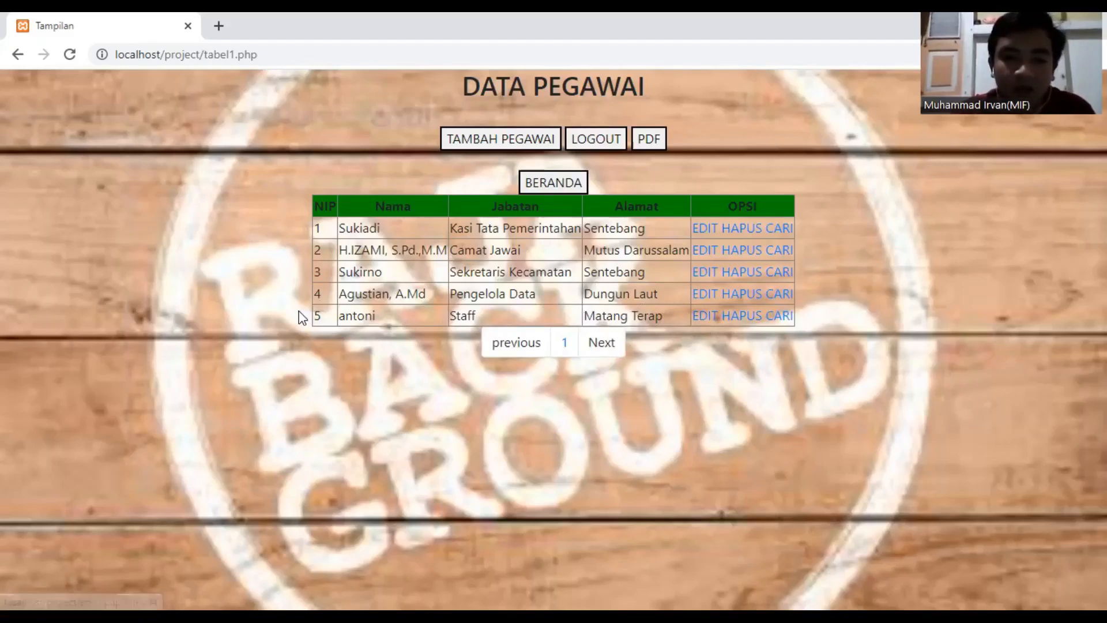
# Step: Change the name in the newly added fifth employee record, save it, and delete that record from the employee table
pyautogui.click(705, 319)
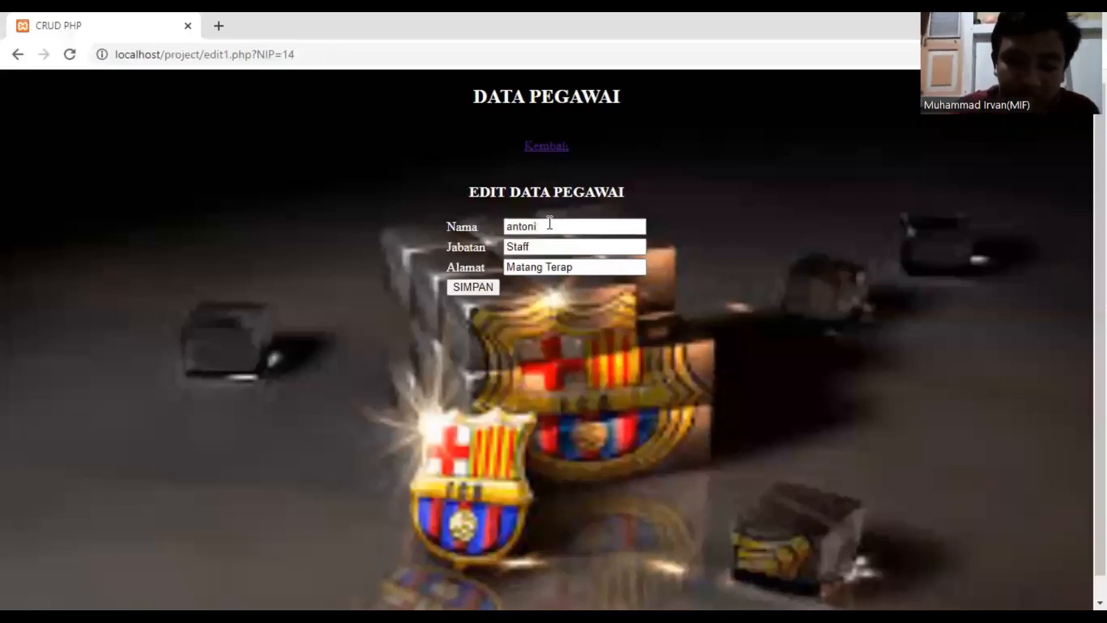
pyautogui.doubleClick(550, 223)
pyautogui.press('BackSpace')
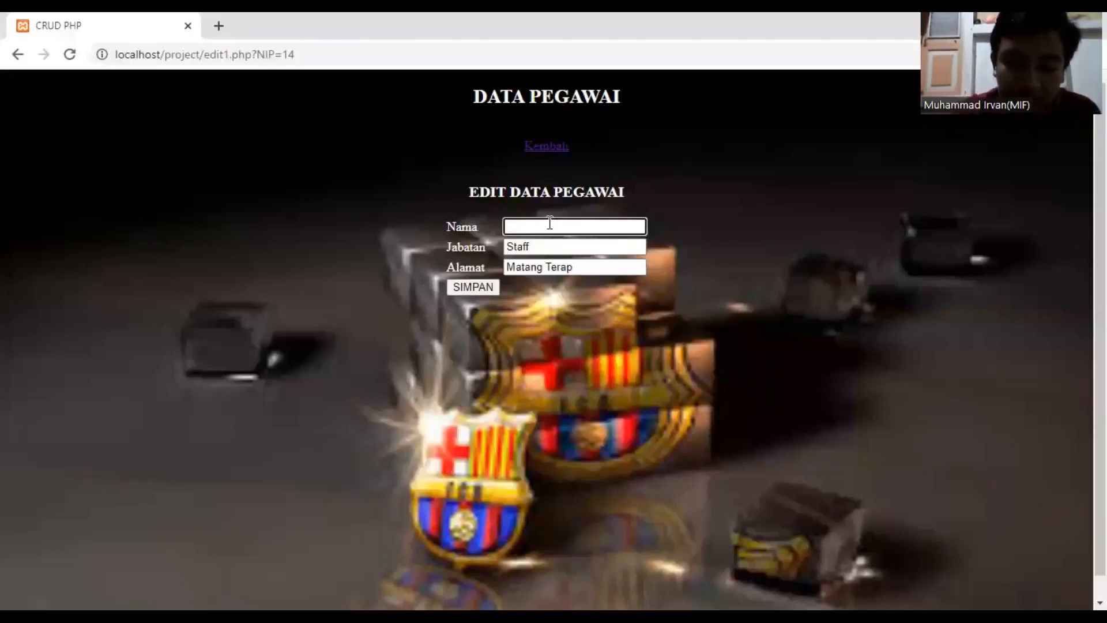
pyautogui.write('yudi')
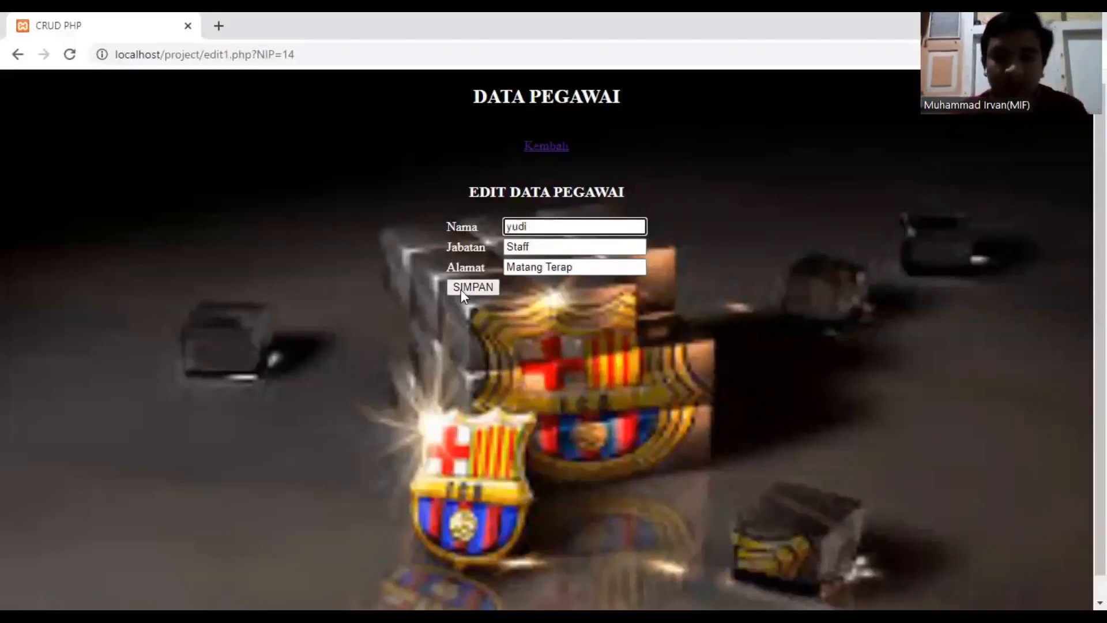
pyautogui.click(461, 290)
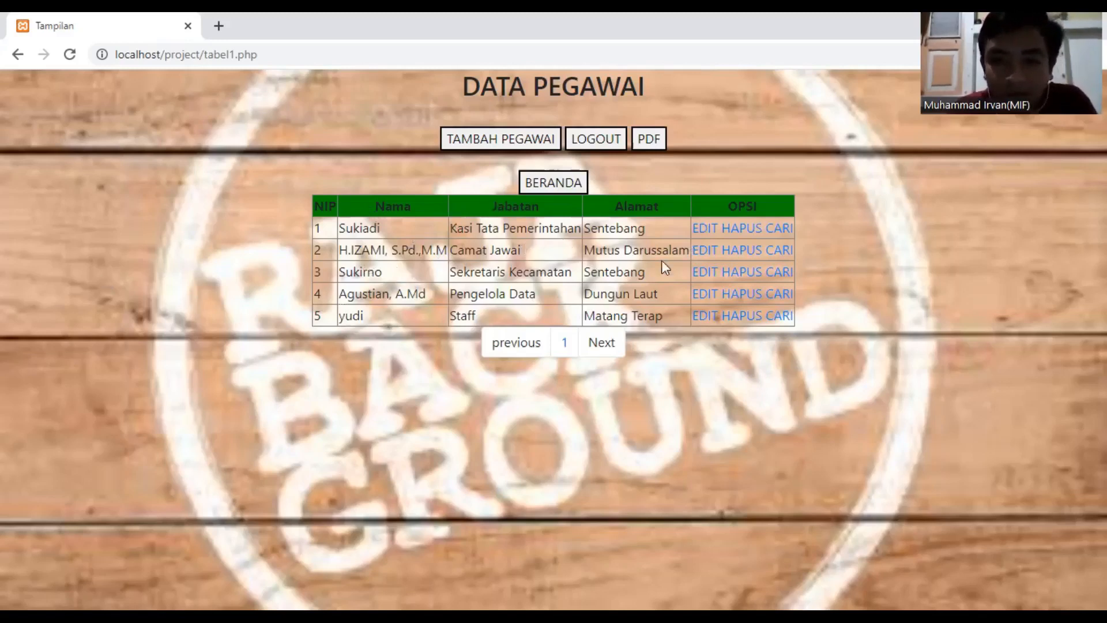
pyautogui.click(744, 320)
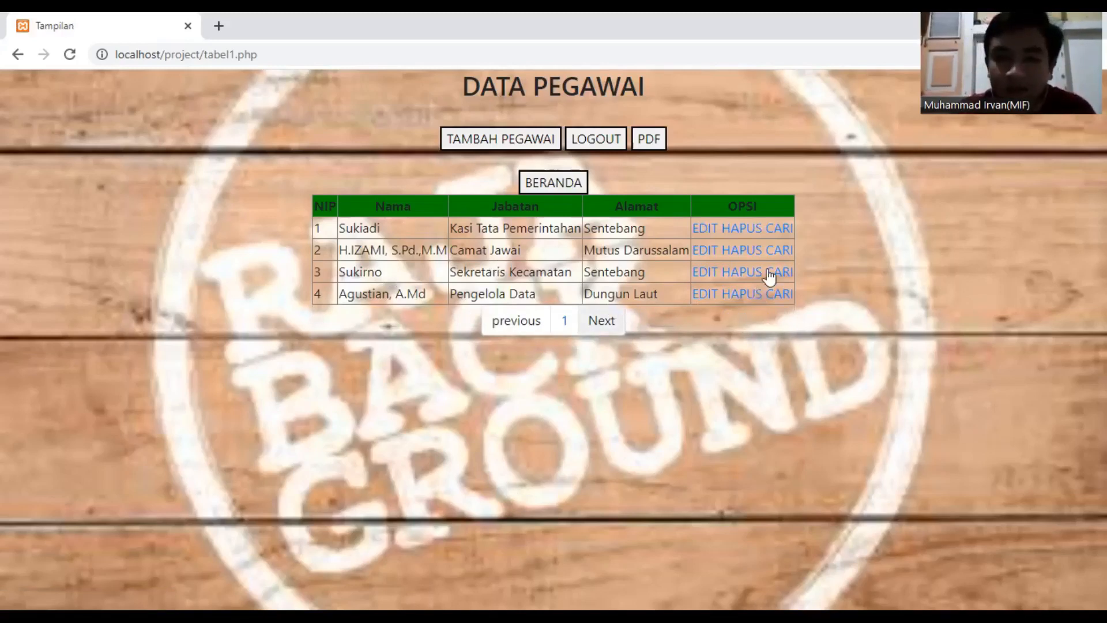
# Step: Open the employee search form and search for the Sekretaris Kecamatan by name
pyautogui.click(781, 227)
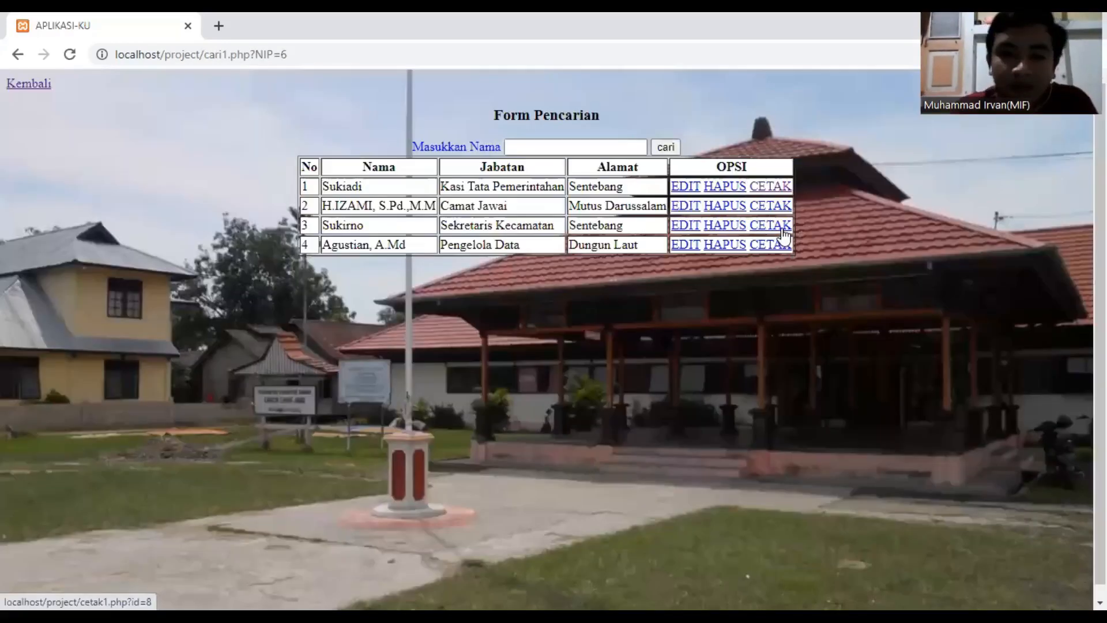
pyautogui.click(533, 151)
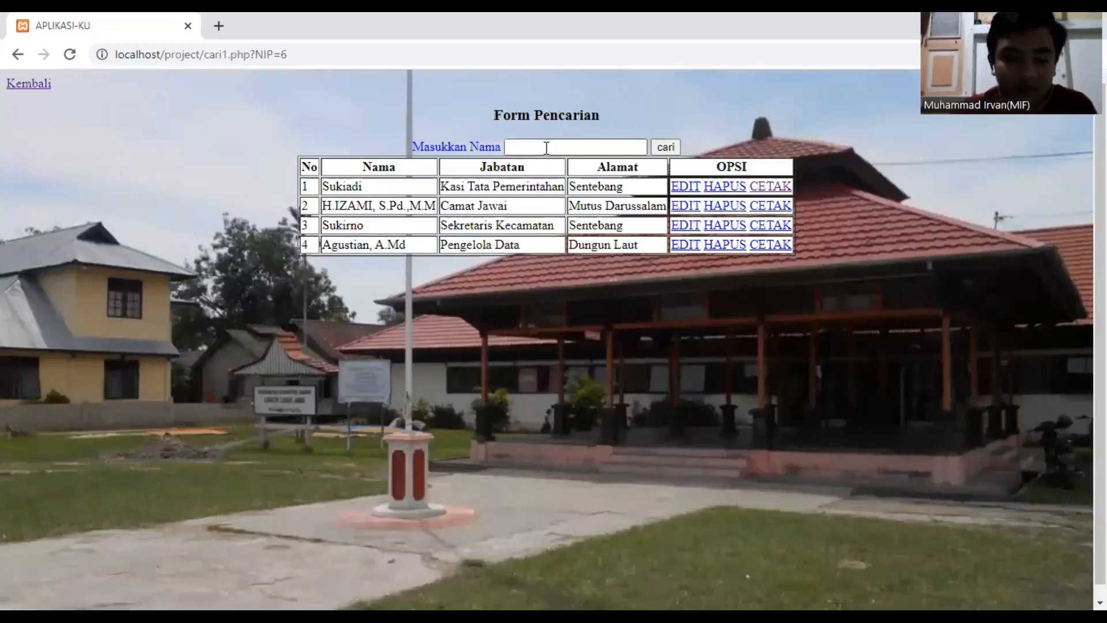
pyautogui.click(547, 148)
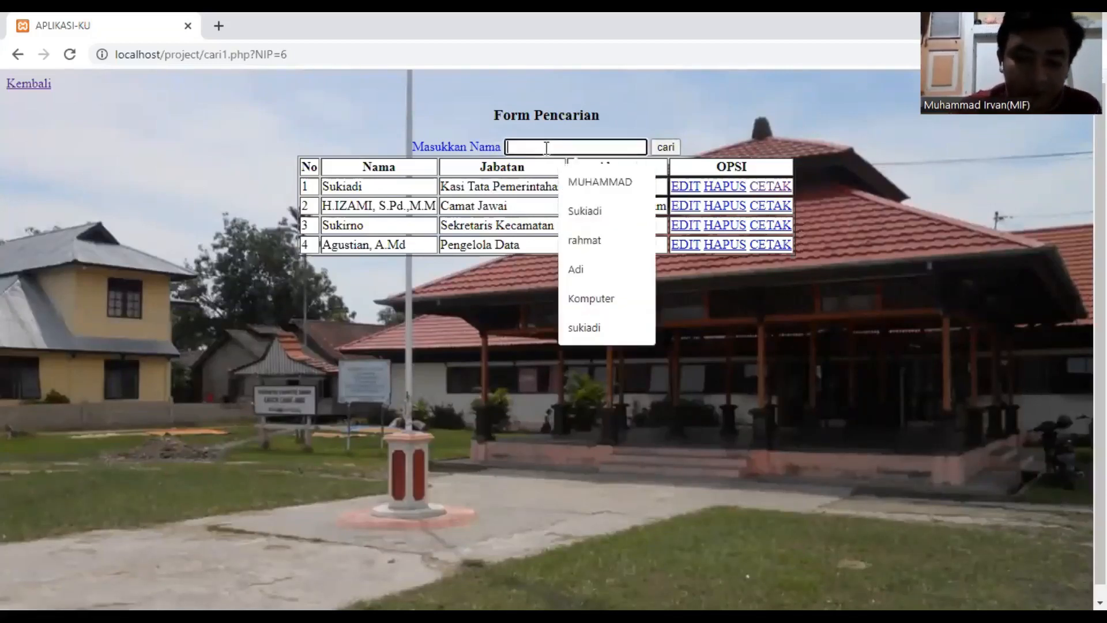
pyautogui.write('Sukir')
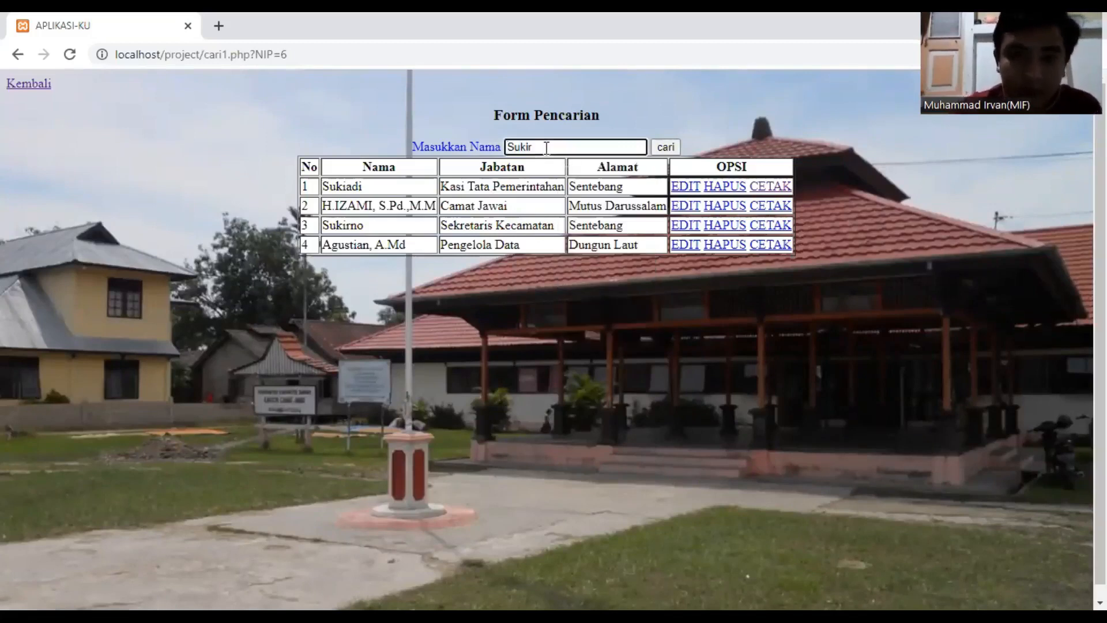
pyautogui.write('no')
pyautogui.press('Return')
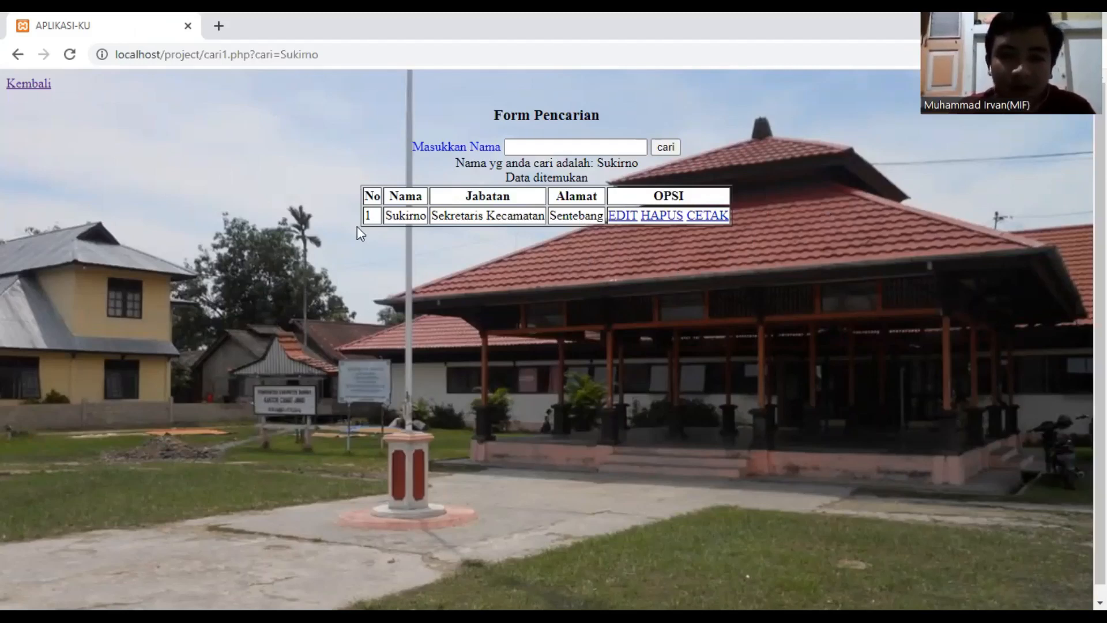
# Step: Open the print preview from the found employee's record, cancel printing, and return to the home page
pyautogui.click(701, 216)
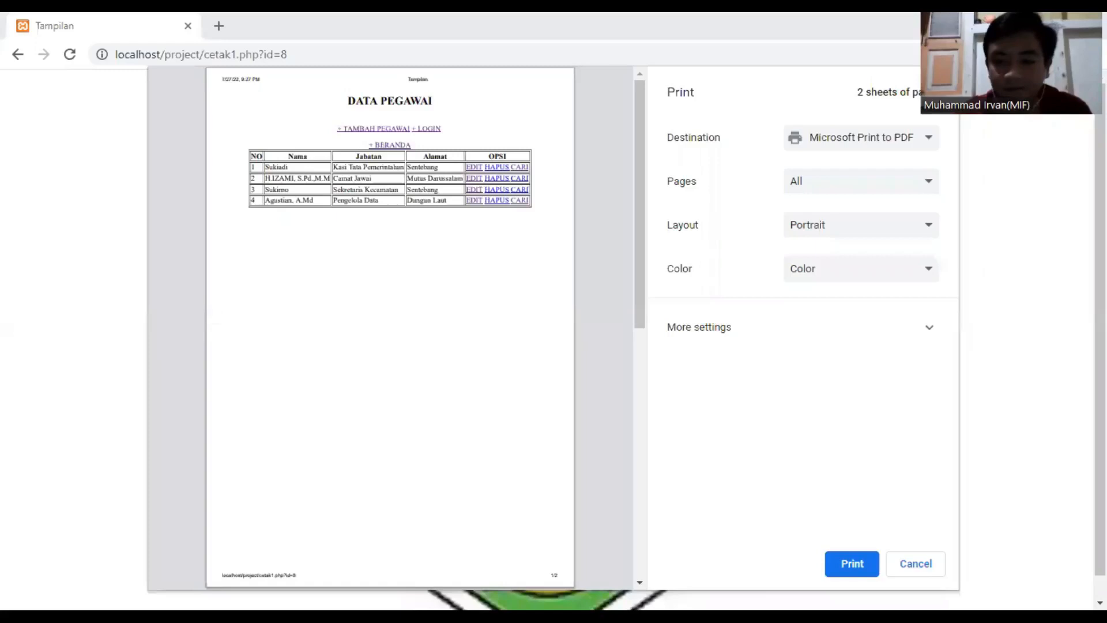
pyautogui.click(910, 567)
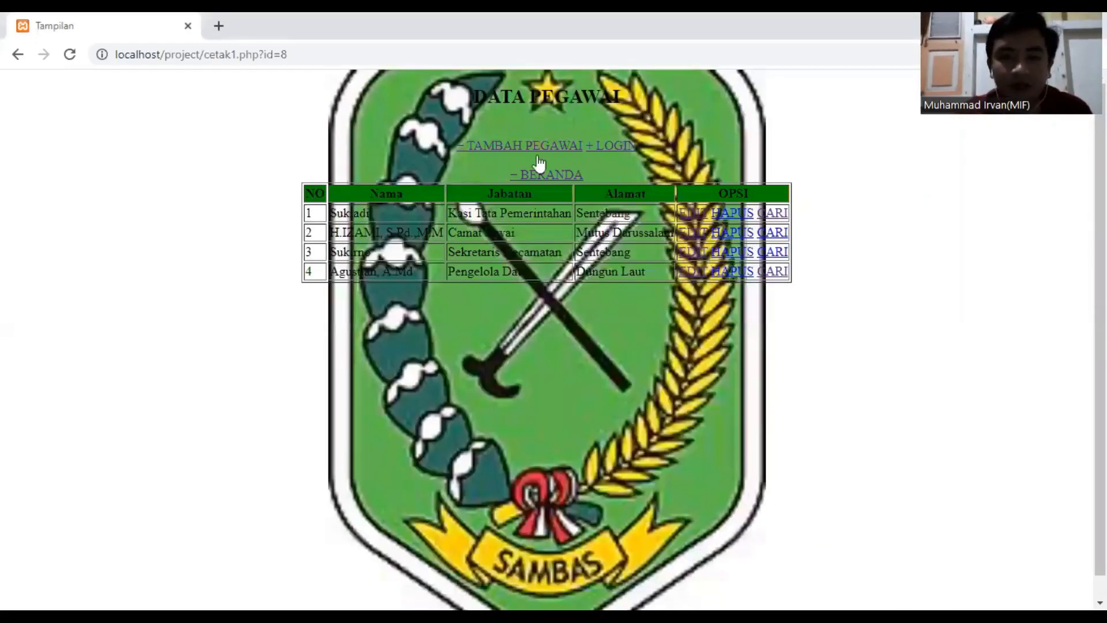
pyautogui.click(541, 175)
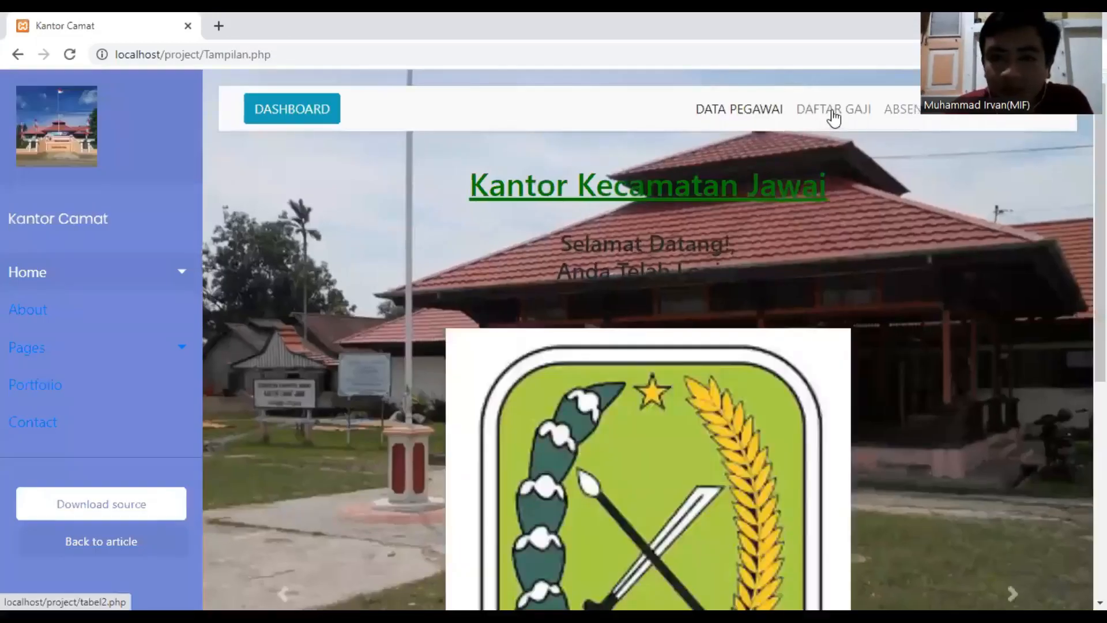
# Step: Add a record to the employee salary list with the employee's name and a salary of 2000000, and save it
pyautogui.click(834, 115)
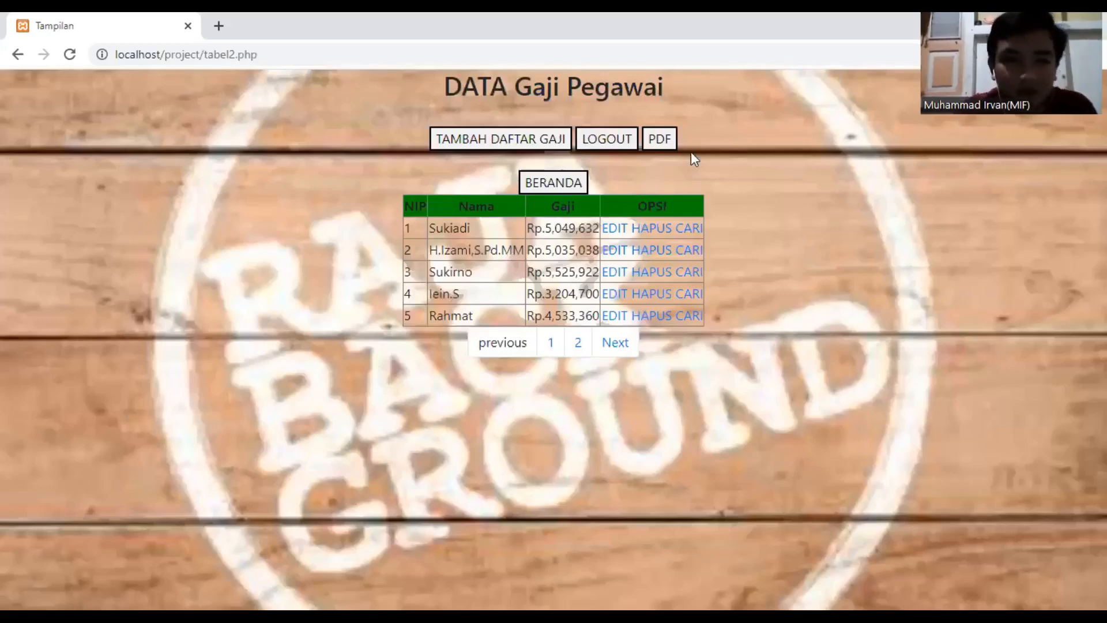
pyautogui.click(475, 142)
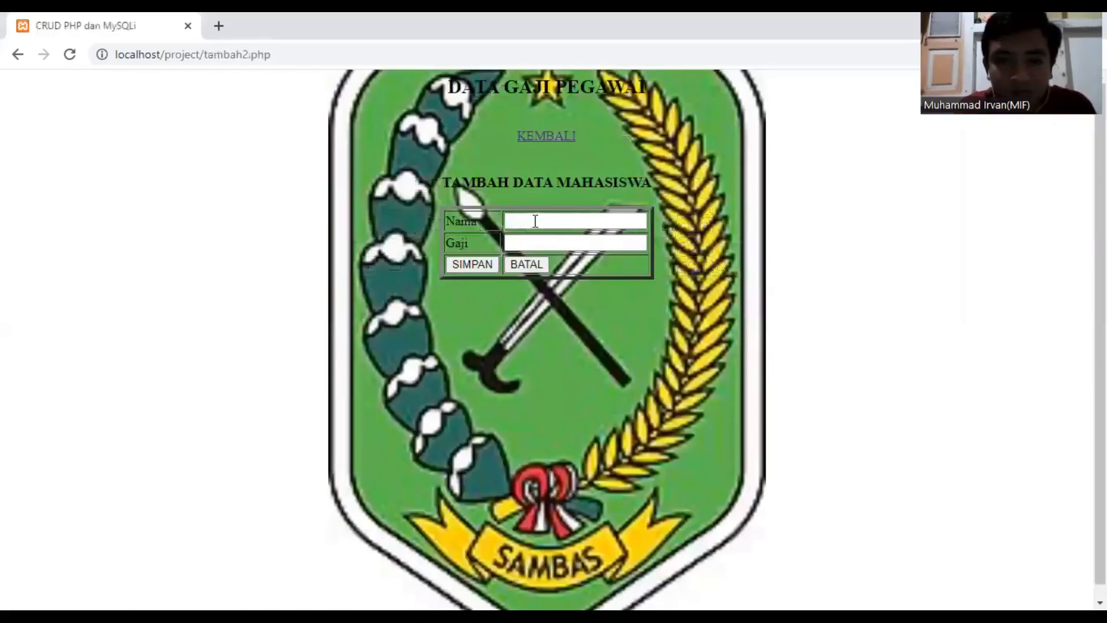
pyautogui.click(535, 222)
pyautogui.click(597, 264)
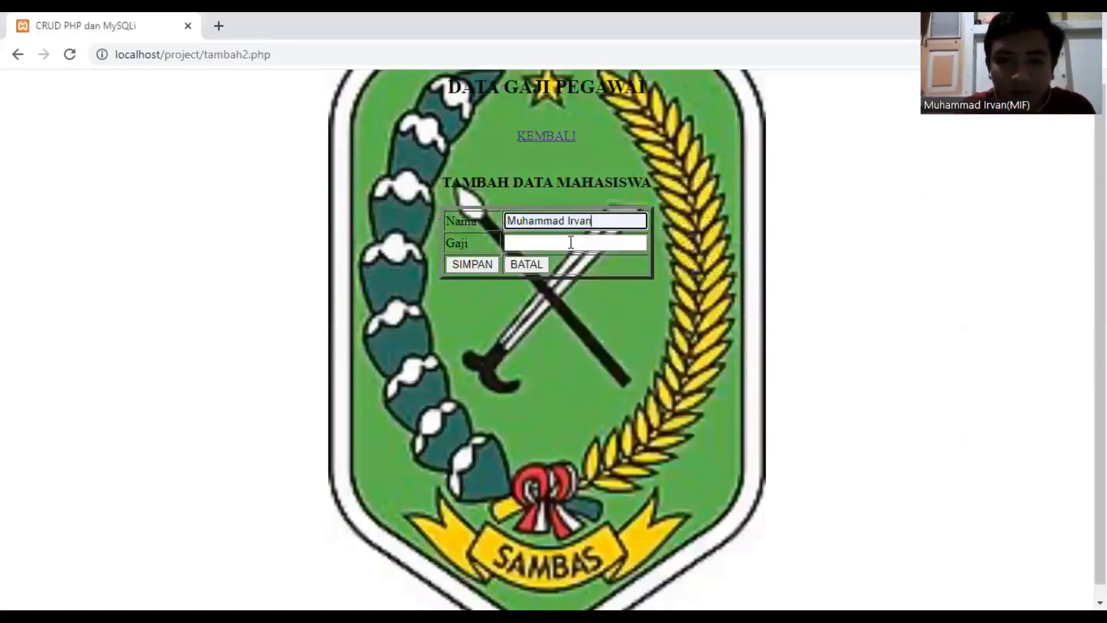
pyautogui.click(566, 237)
pyautogui.write('2000000')
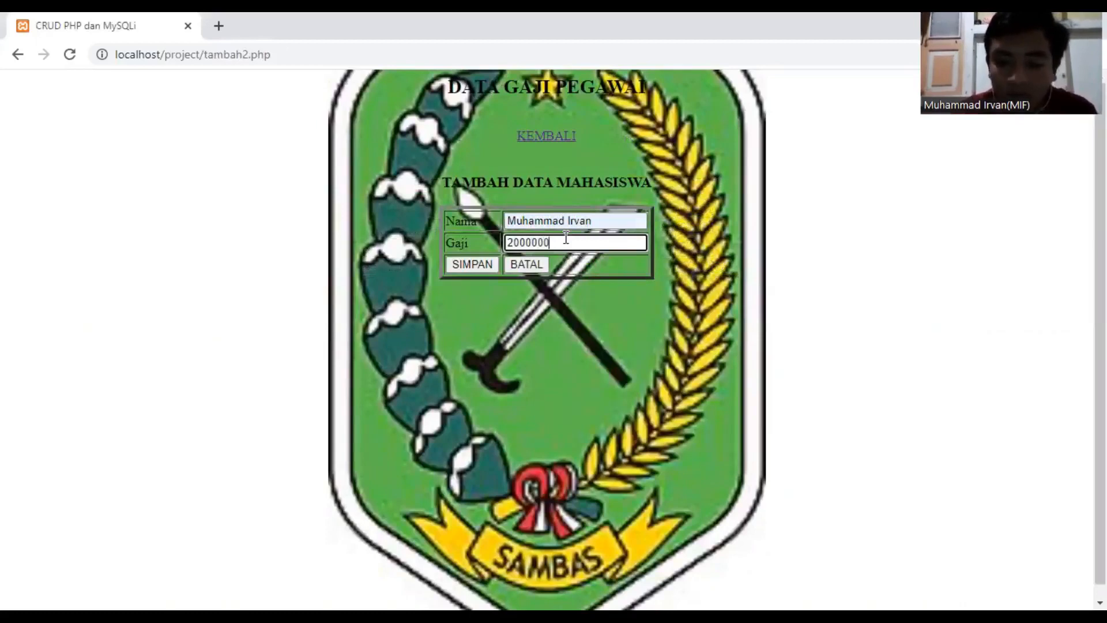
pyautogui.click(461, 265)
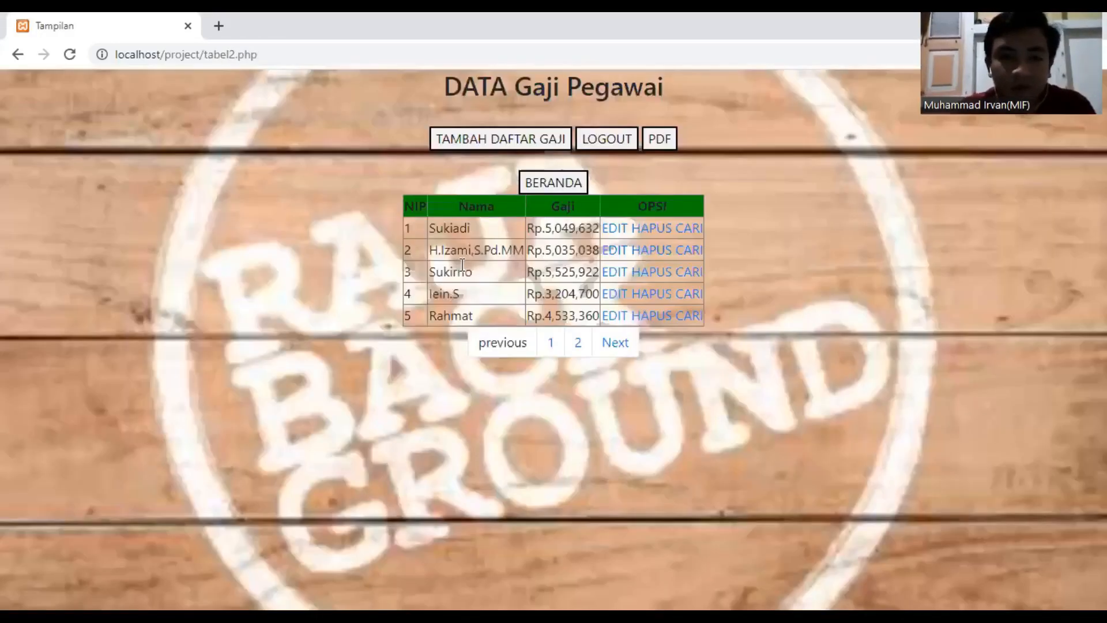
# Step: Set the salary in the new record on page 2 of the salary list to Rp.3000.000 and save it
pyautogui.click(574, 348)
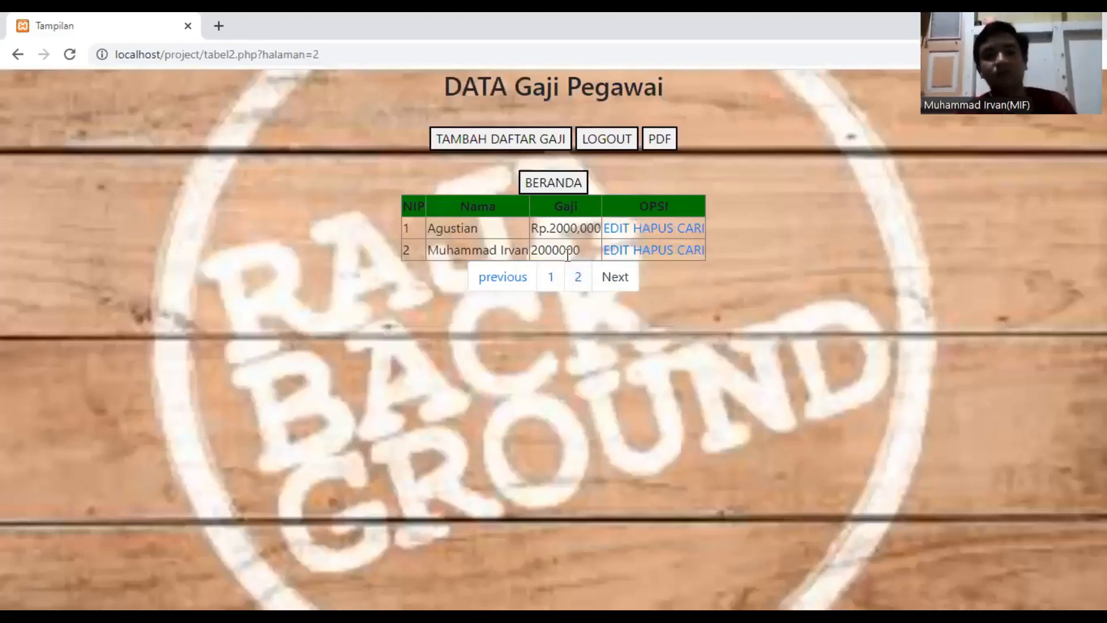
pyautogui.click(615, 258)
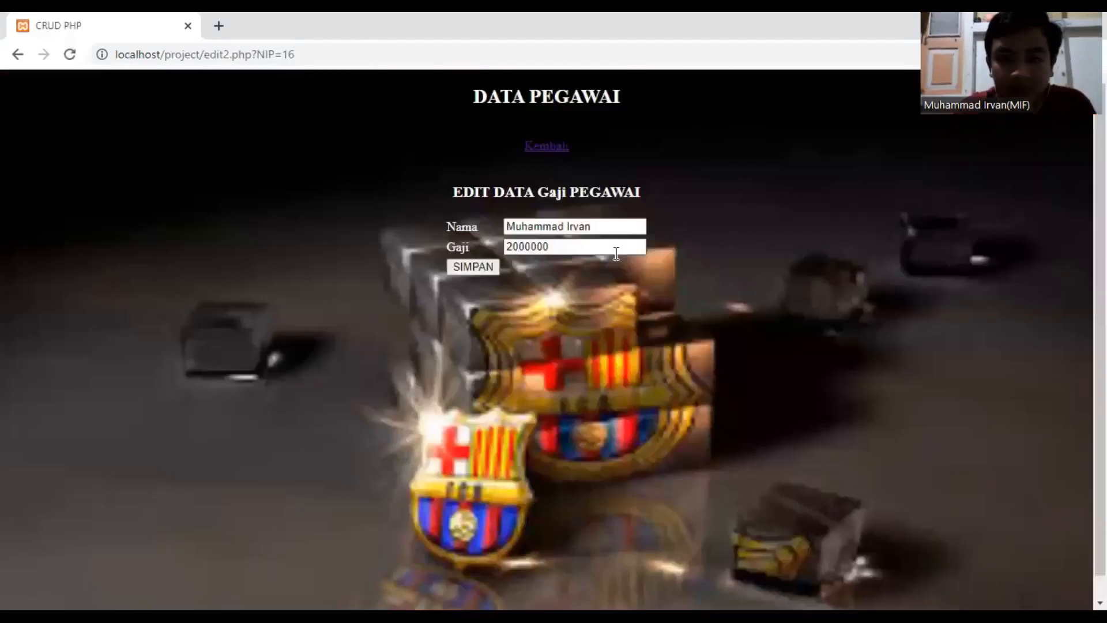
pyautogui.click(571, 247)
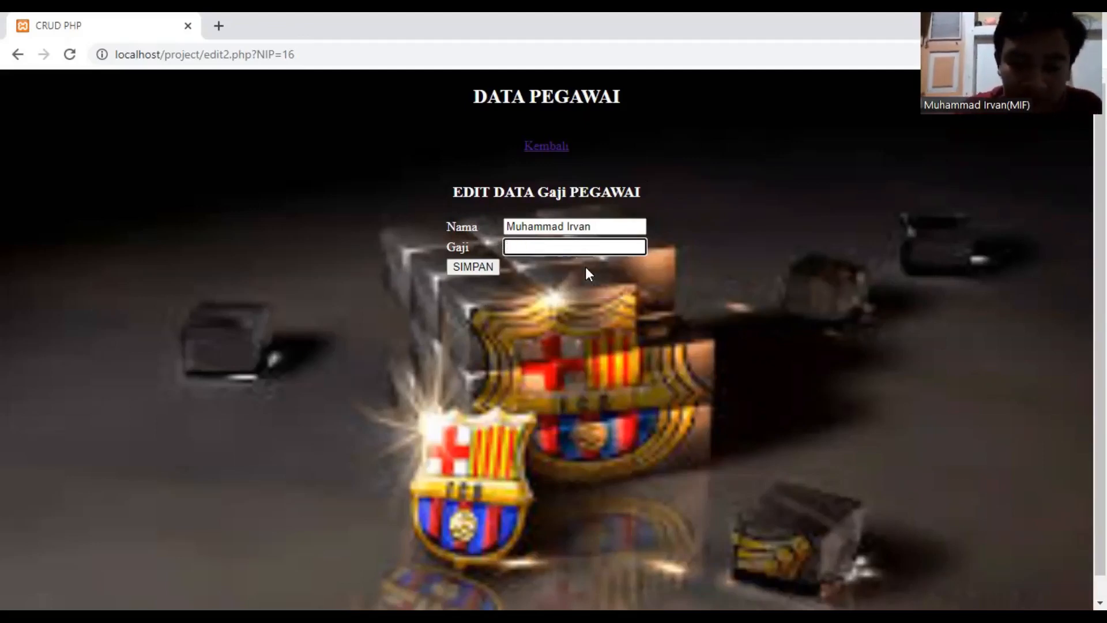
pyautogui.write('Rp.3000')
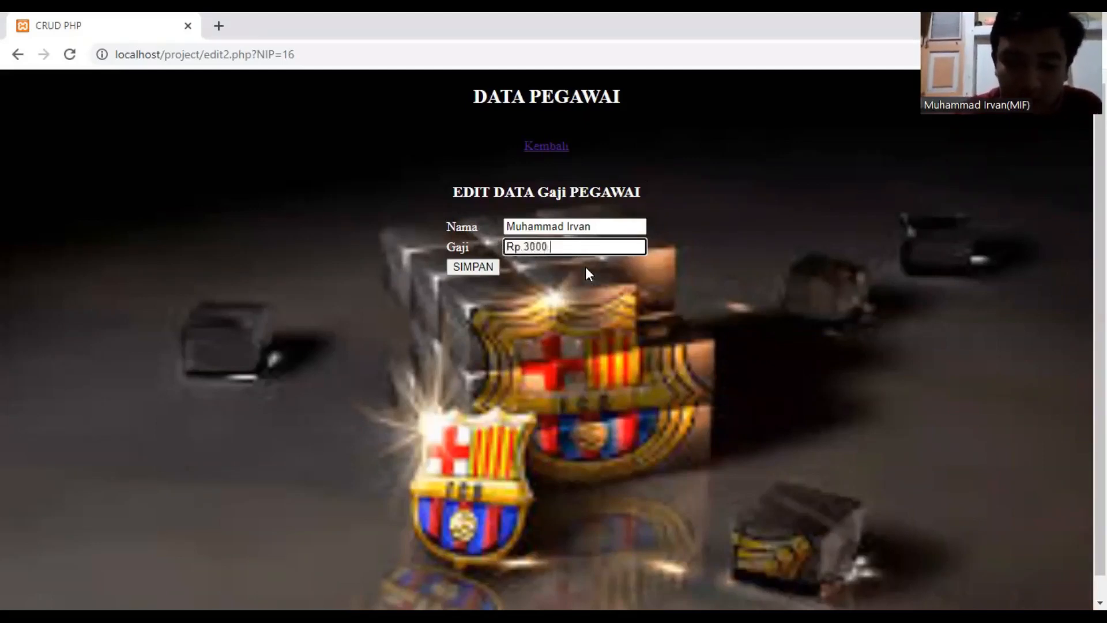
pyautogui.write('.0000')
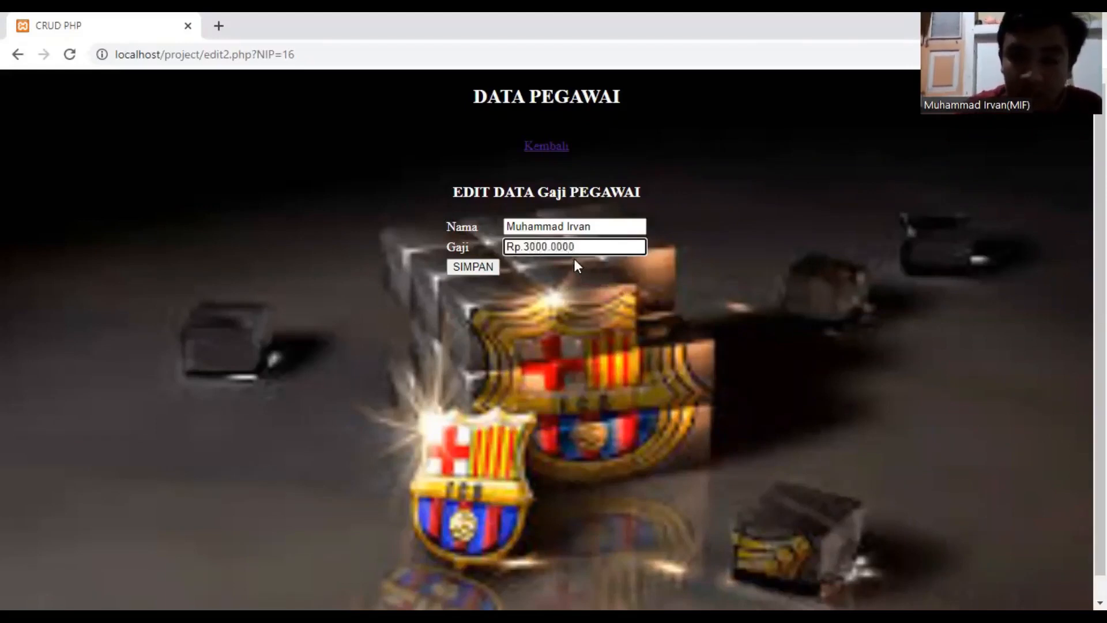
pyautogui.press('BackSpace')
pyautogui.click(465, 268)
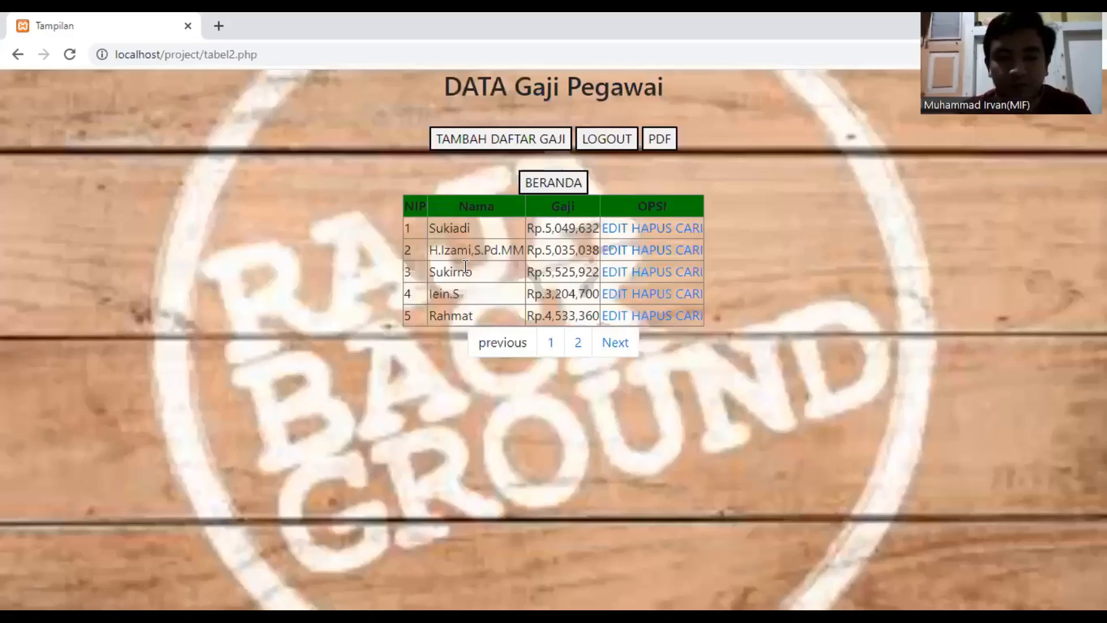
# Step: Check the edited record on page 2 of the salary list, and delete the first record on page 1
pyautogui.click(582, 345)
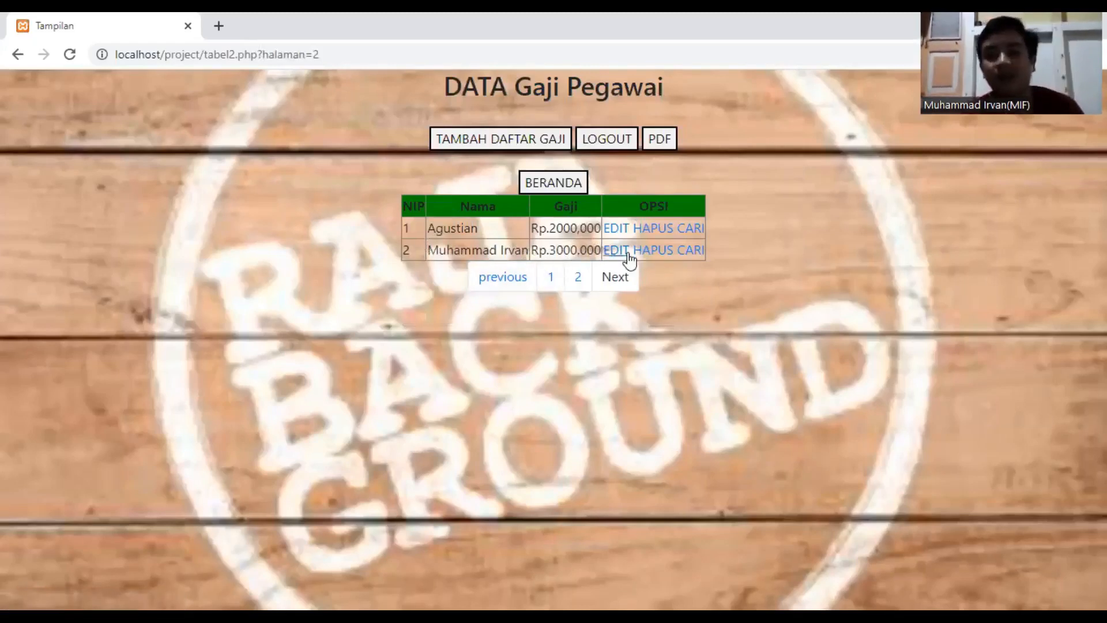
pyautogui.click(546, 271)
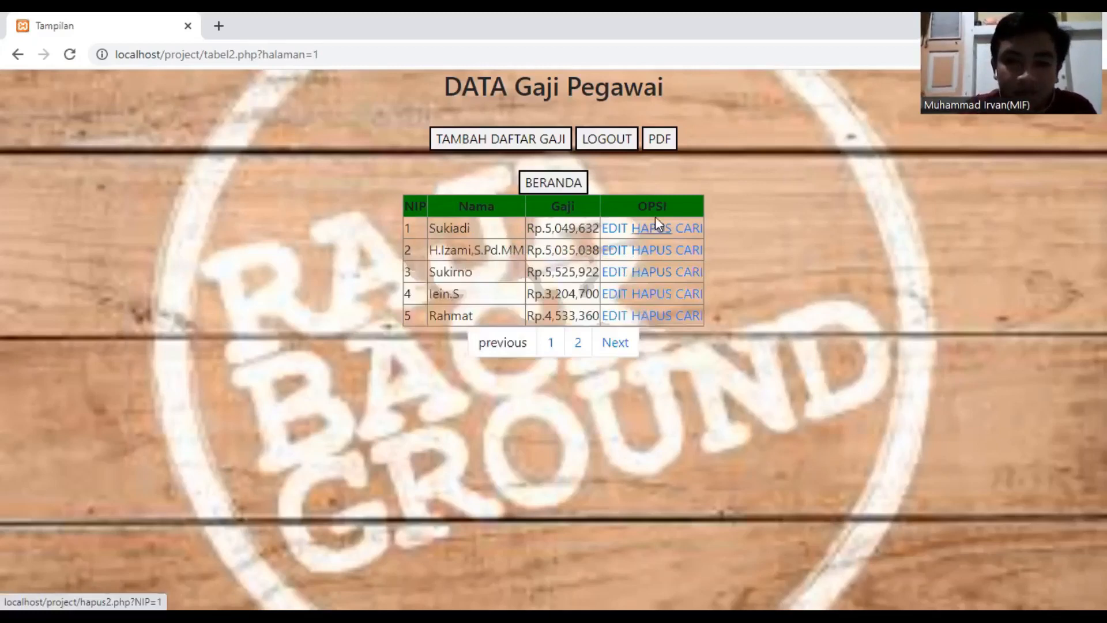
pyautogui.click(651, 231)
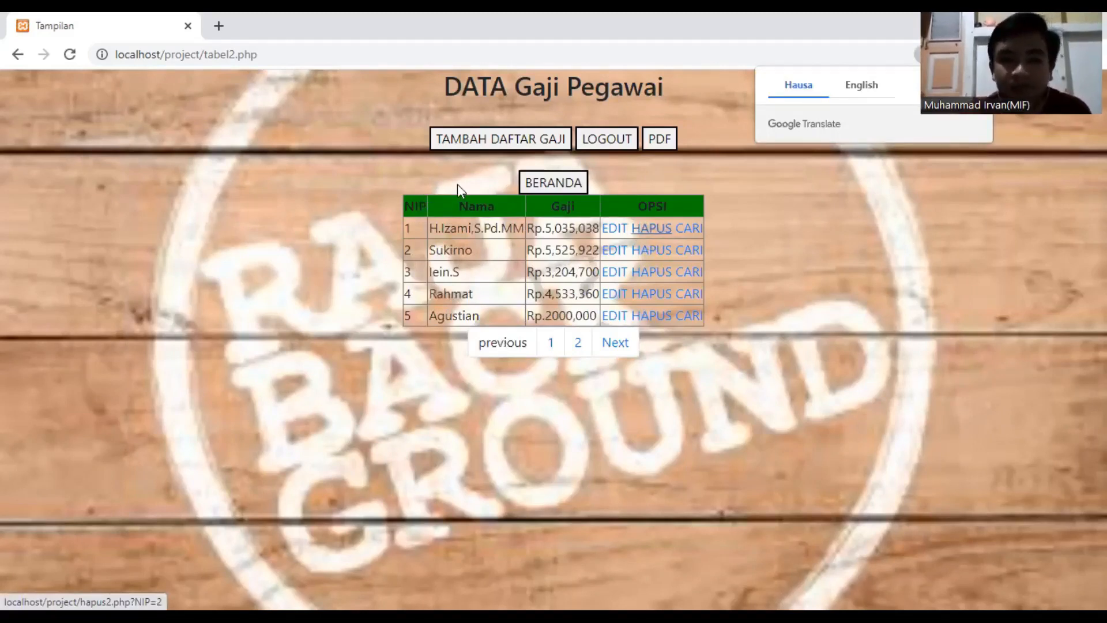
# Step: Search the employee salary list for the newly added employee's full name
pyautogui.click(693, 229)
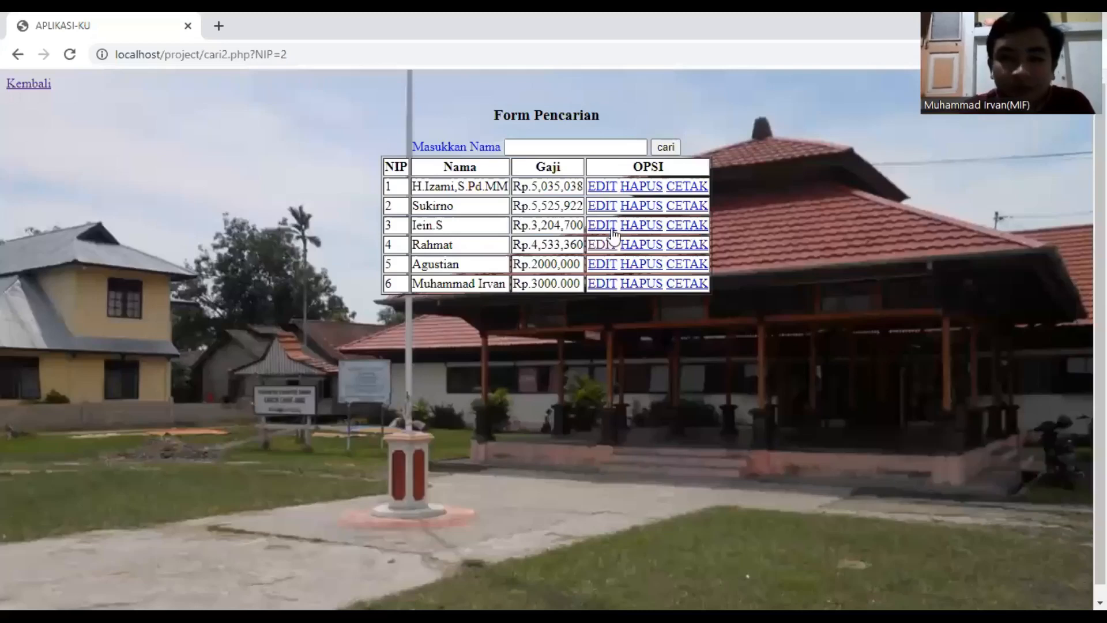
pyautogui.click(541, 143)
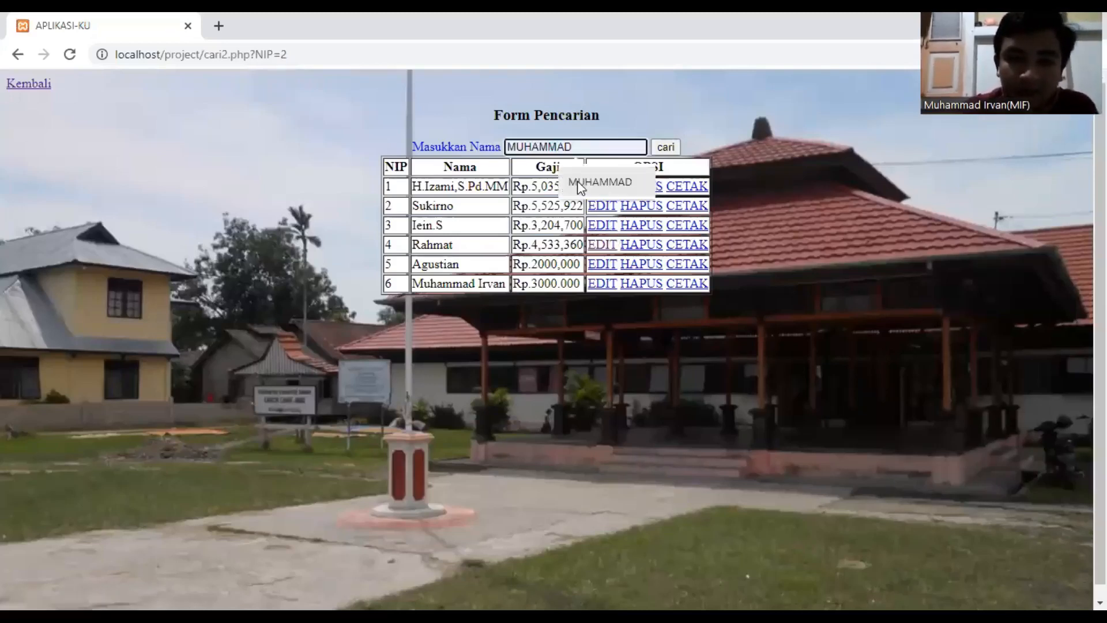
pyautogui.click(583, 150)
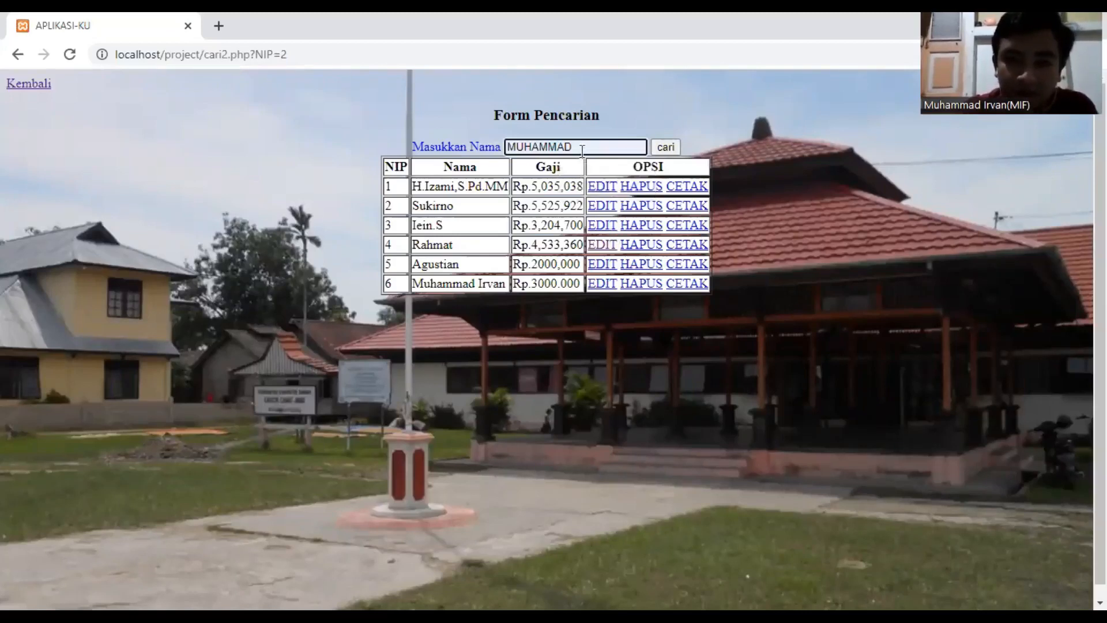
pyautogui.write('Irvan')
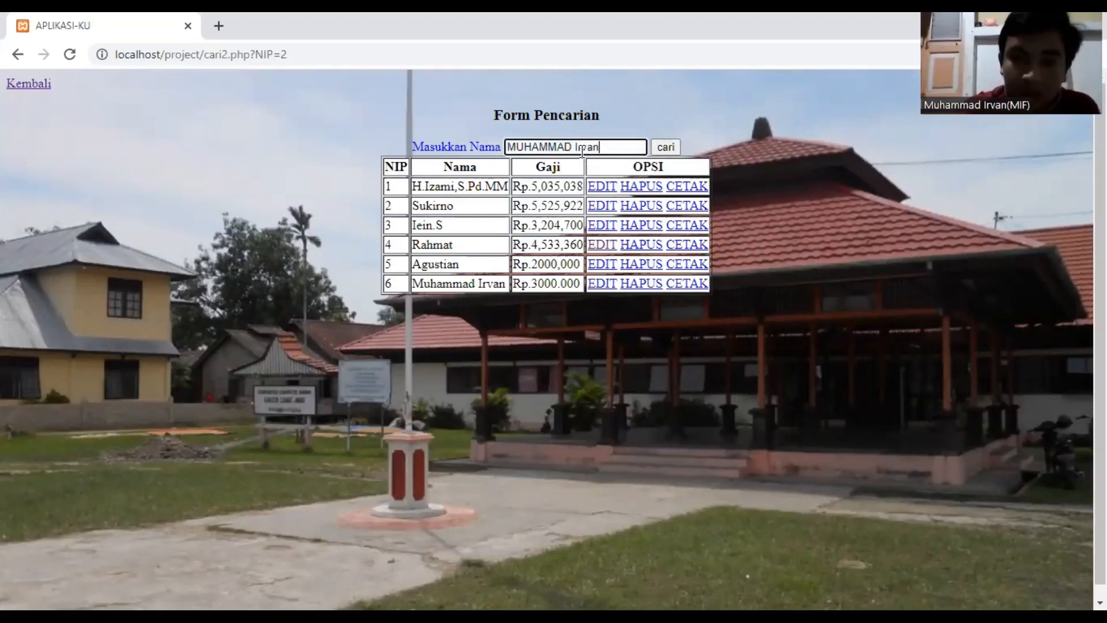
pyautogui.press('Return')
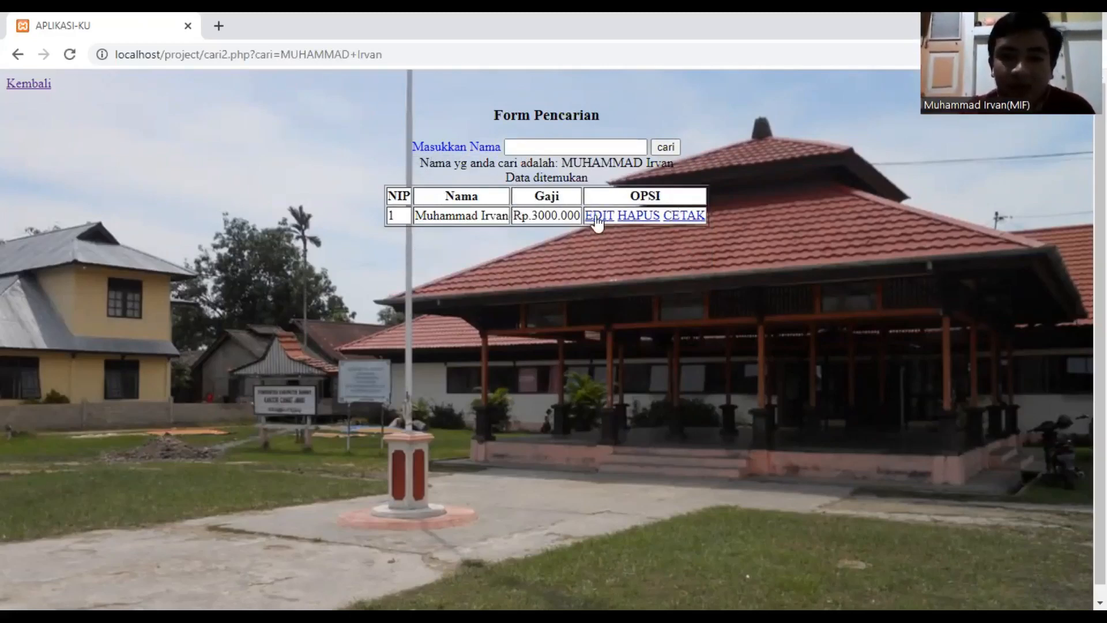
# Step: Open the print preview from the found salary record, cancel printing, and return to the home page
pyautogui.click(686, 219)
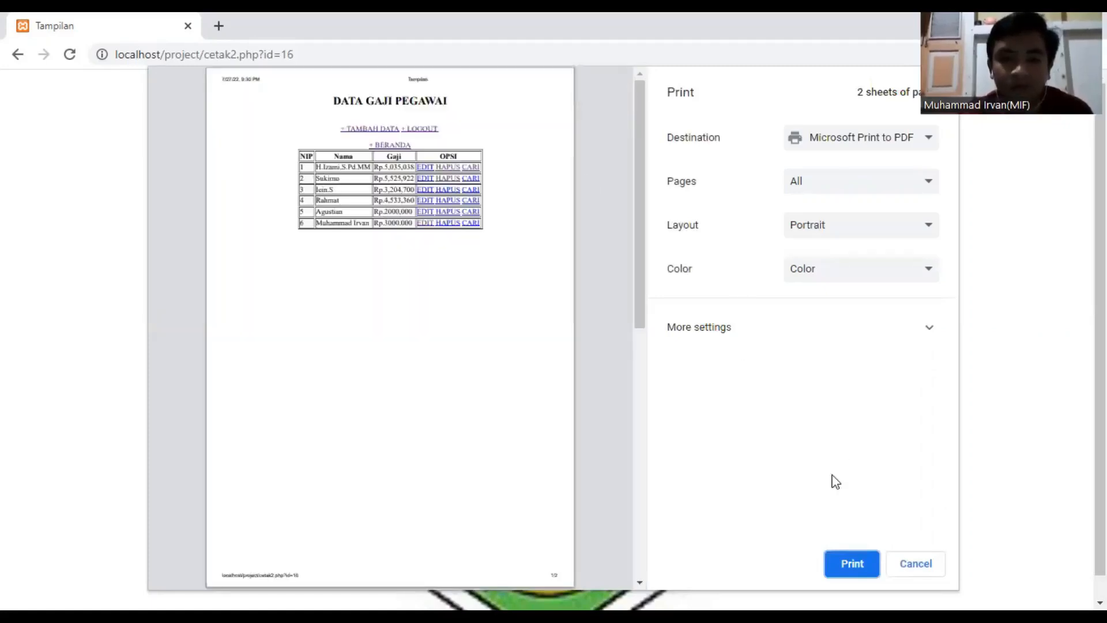
pyautogui.click(918, 578)
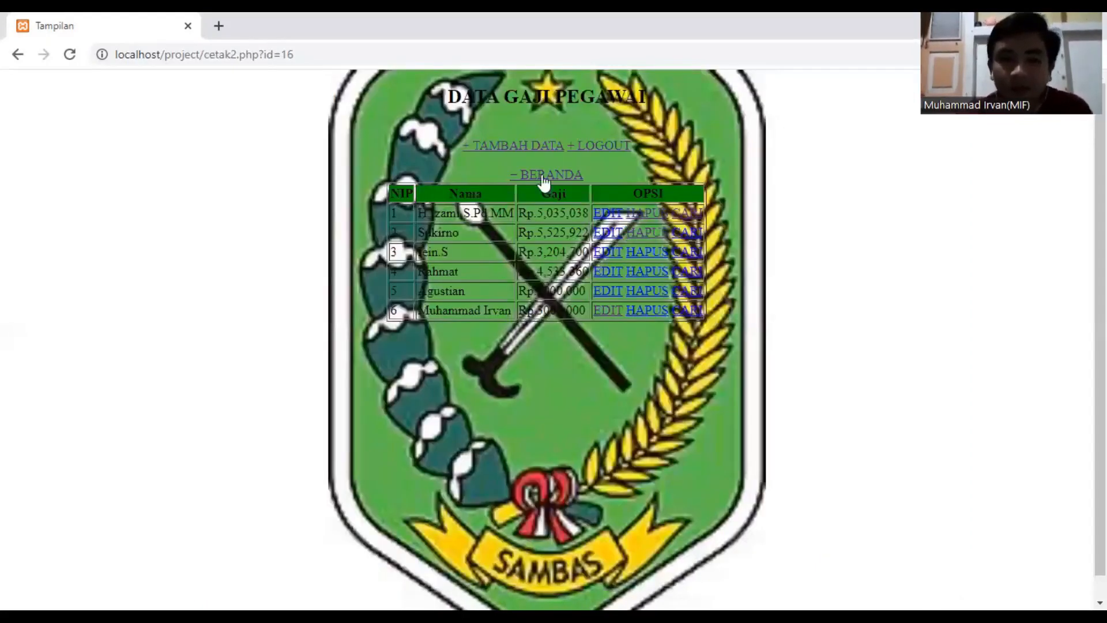
pyautogui.click(544, 179)
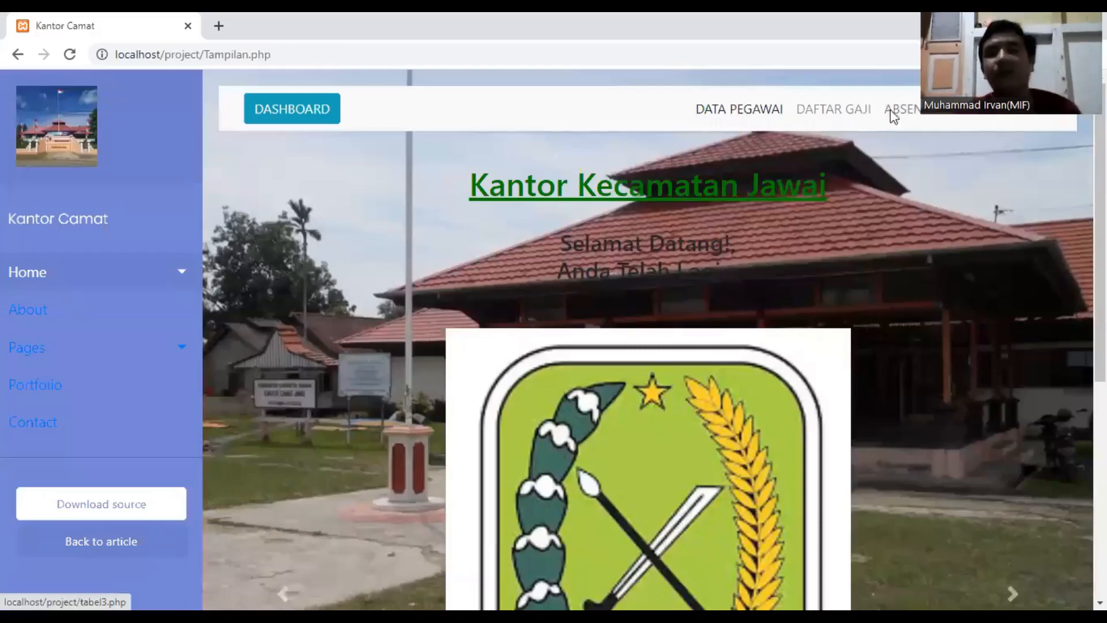
# Step: Add an attendance record with the employee's name and the description Masuk, save it, and view it on page 2 of the attendance list
pyautogui.click(893, 116)
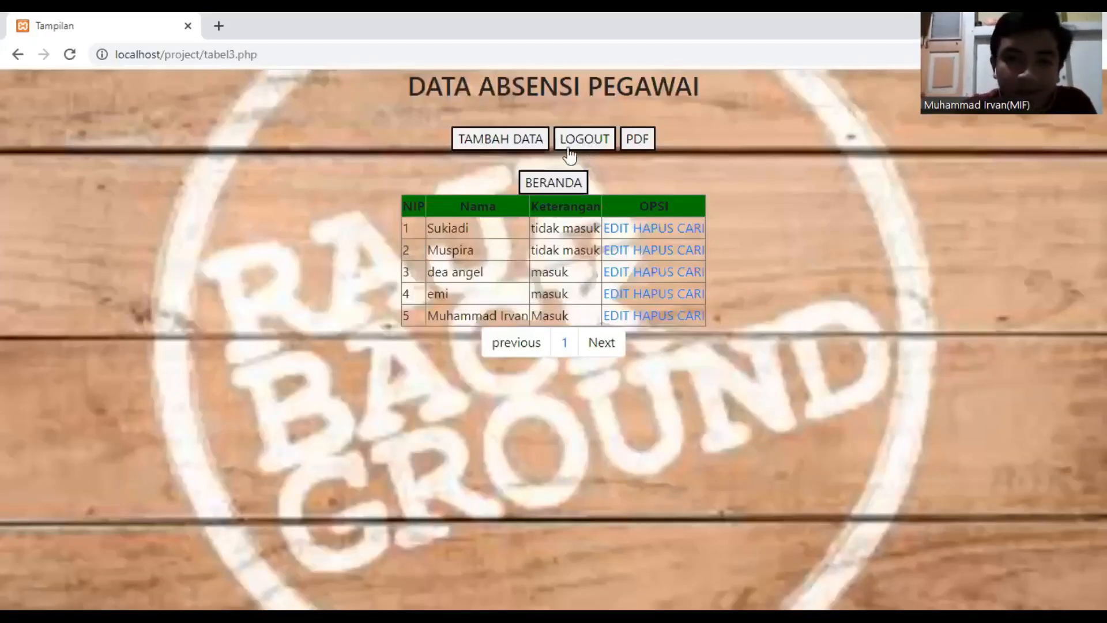
pyautogui.click(497, 141)
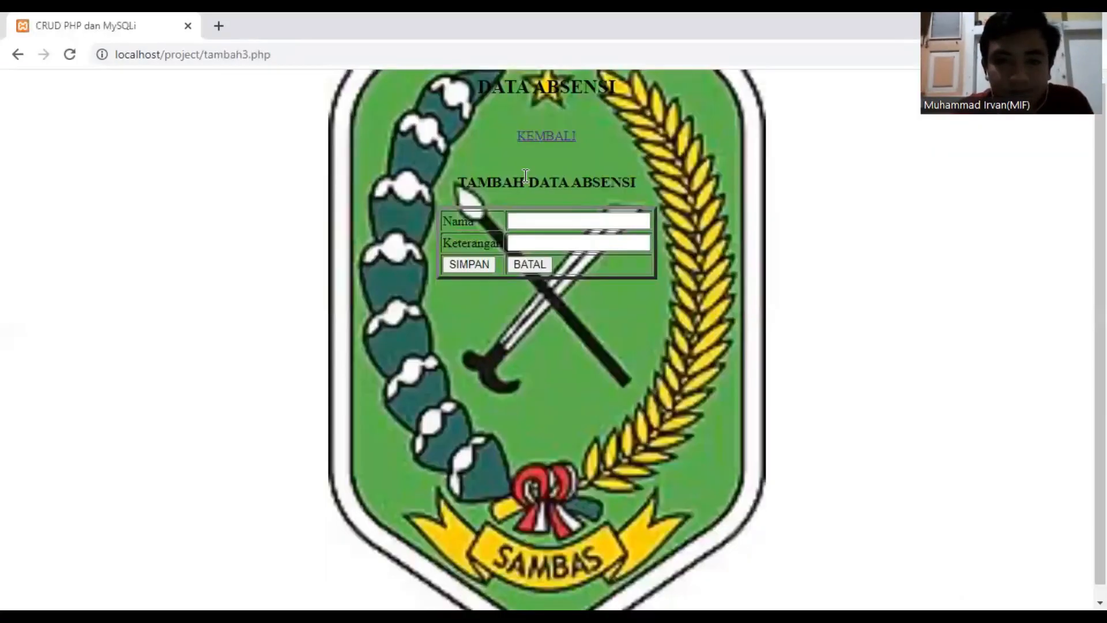
pyautogui.click(541, 219)
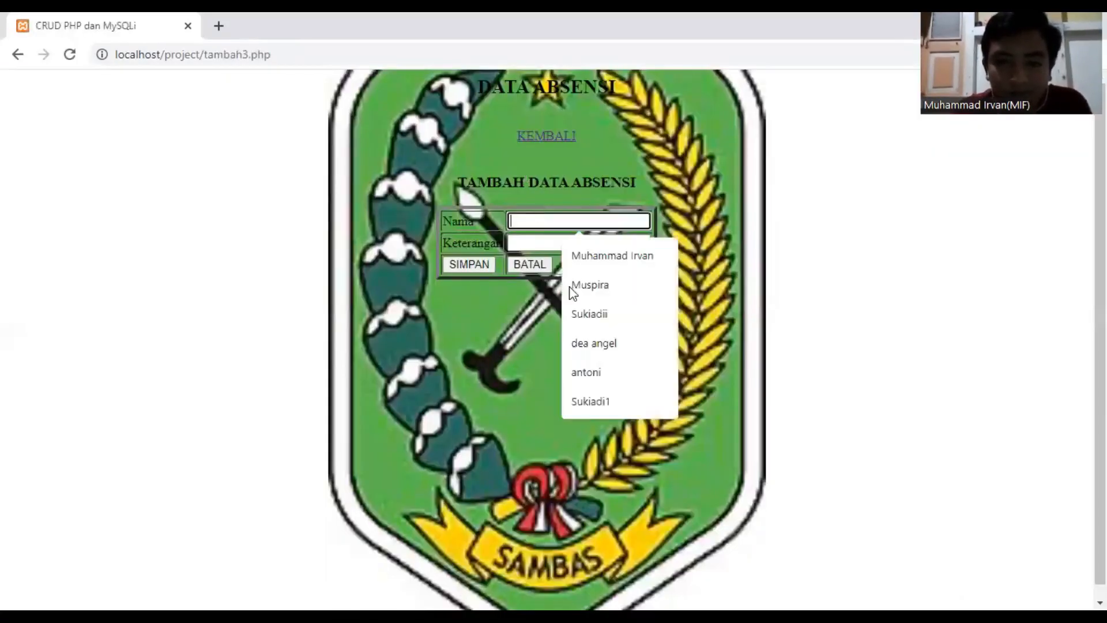
pyautogui.click(545, 248)
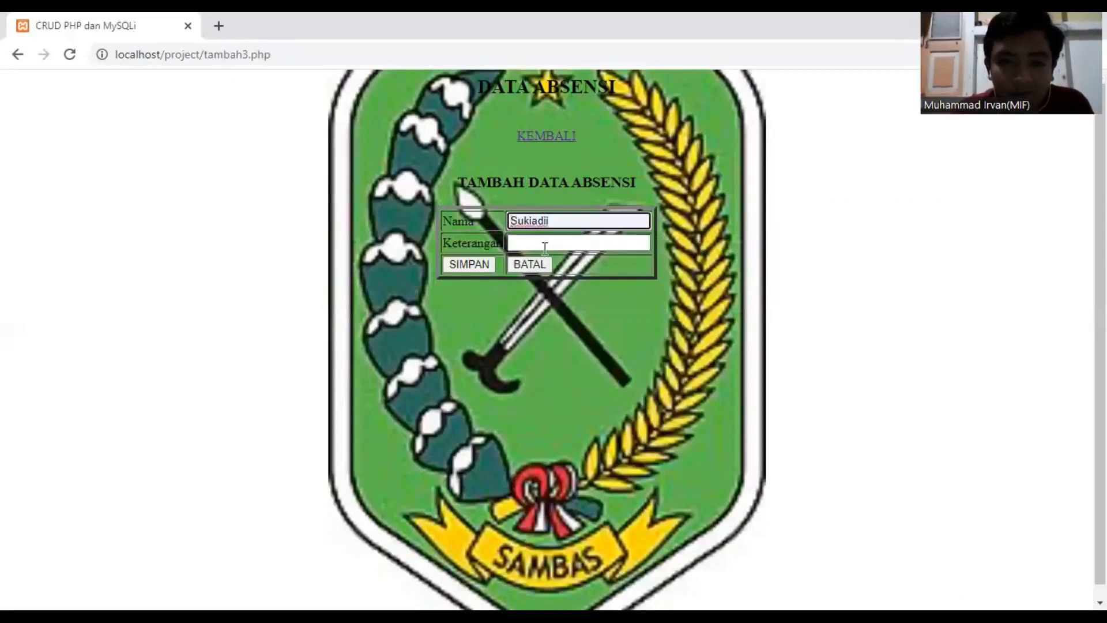
pyautogui.press('Tab')
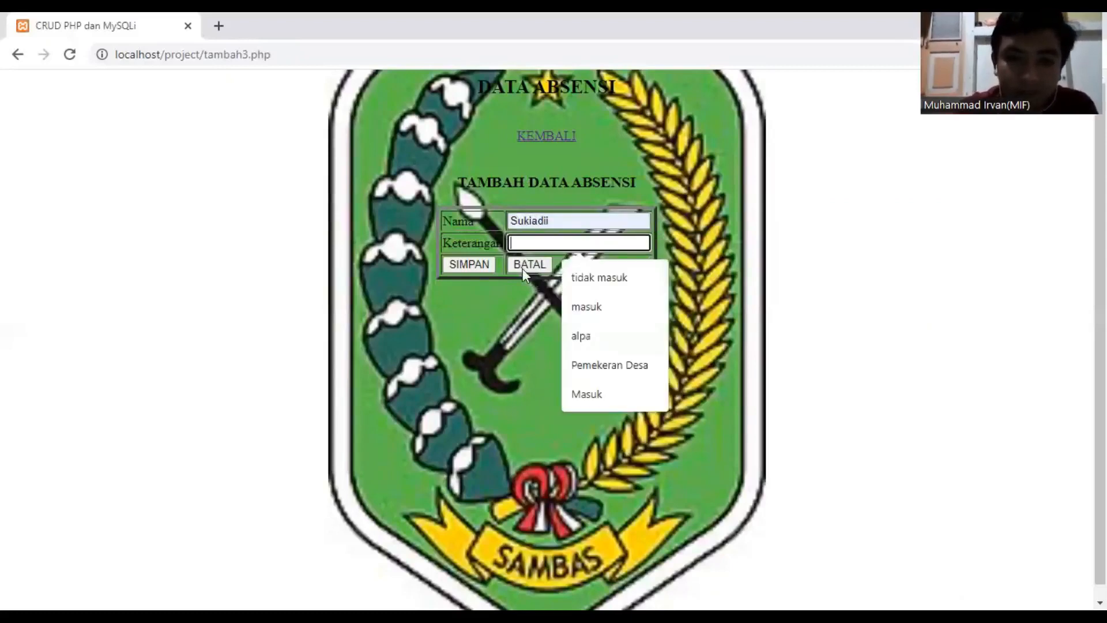
pyautogui.write('Masuk')
pyautogui.click(470, 265)
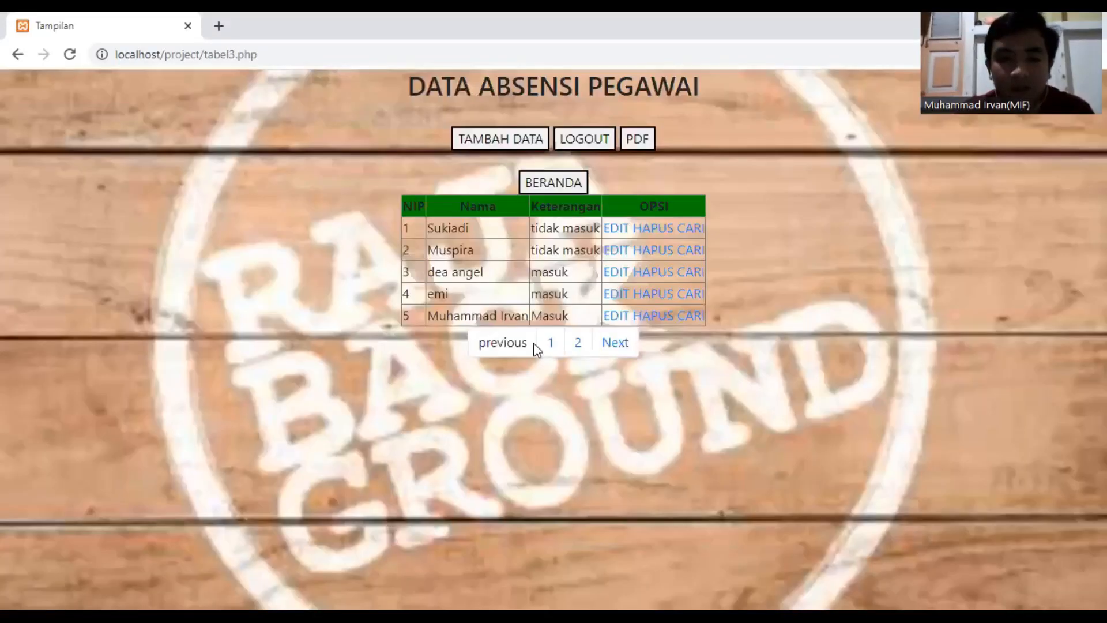
pyautogui.click(573, 349)
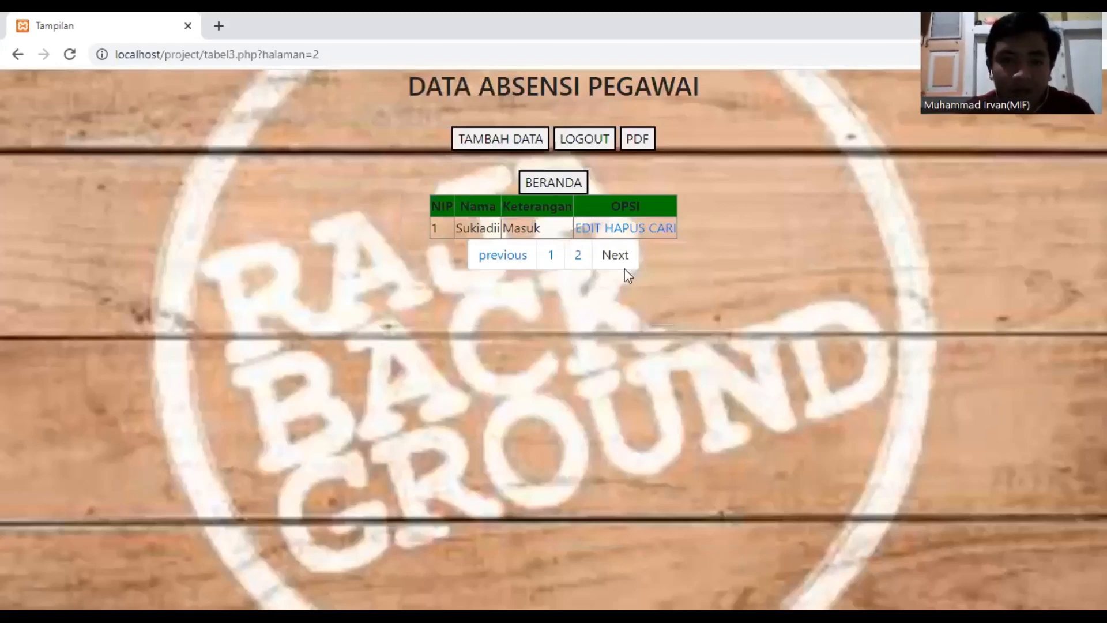
# Step: Change the description of the first attendance record on page 1 to masuk and save it
pyautogui.click(551, 257)
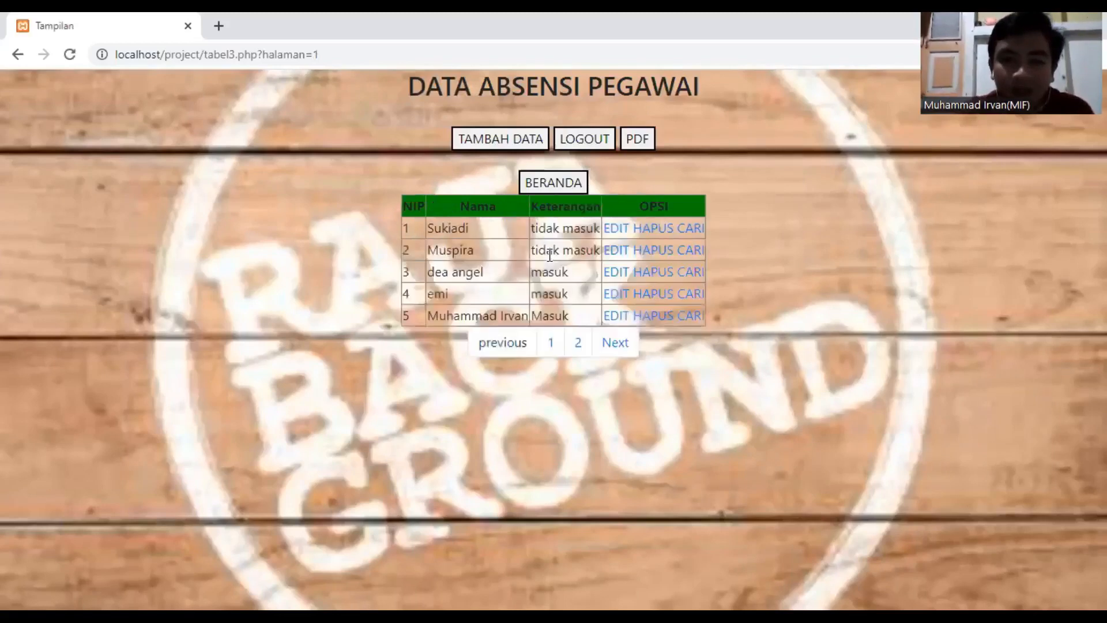
pyautogui.click(620, 228)
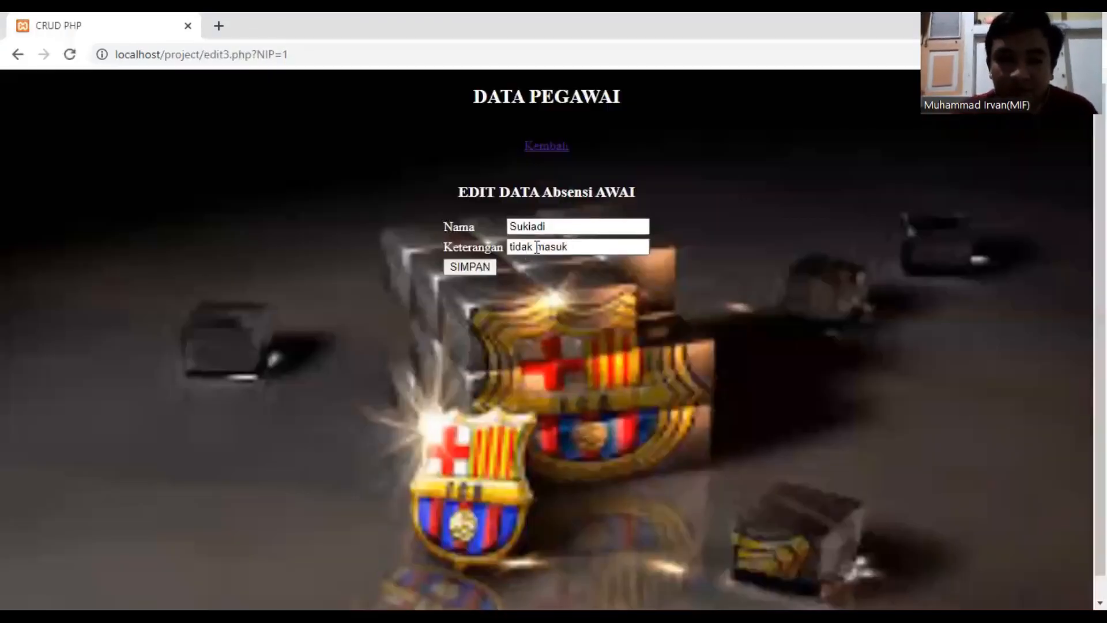
pyautogui.click(537, 247)
pyautogui.press('BackSpace')
pyautogui.press('BackSpace')
pyautogui.press('BackSpace')
pyautogui.press('BackSpace')
pyautogui.press('BackSpace')
pyautogui.press('BackSpace')
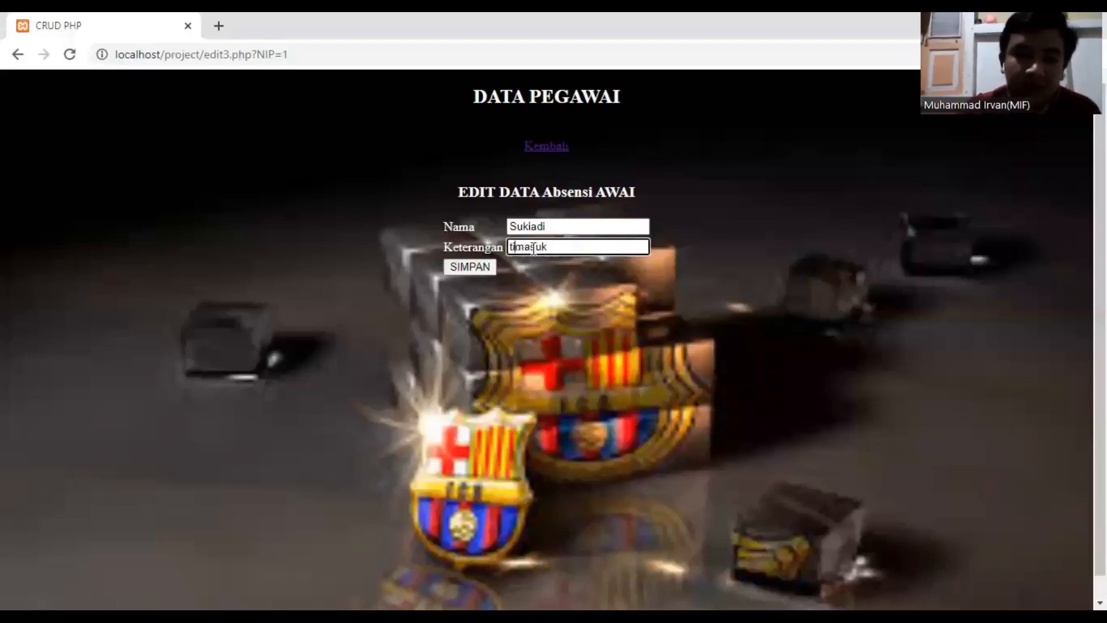
pyautogui.click(481, 267)
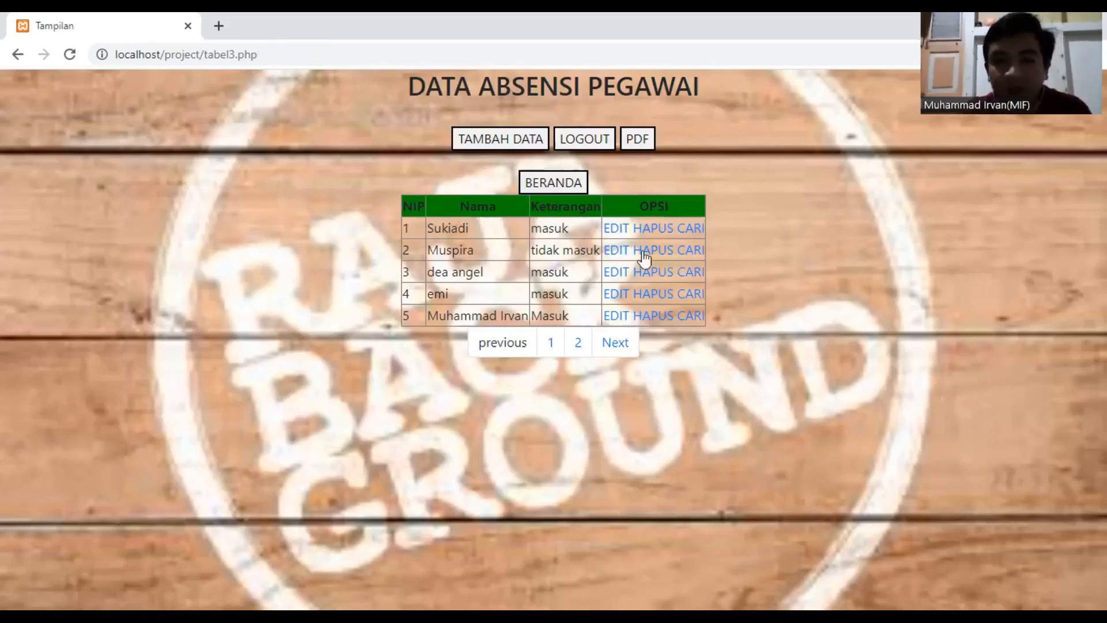
# Step: Search the attendance list for the name of the employee in the first record
pyautogui.click(691, 231)
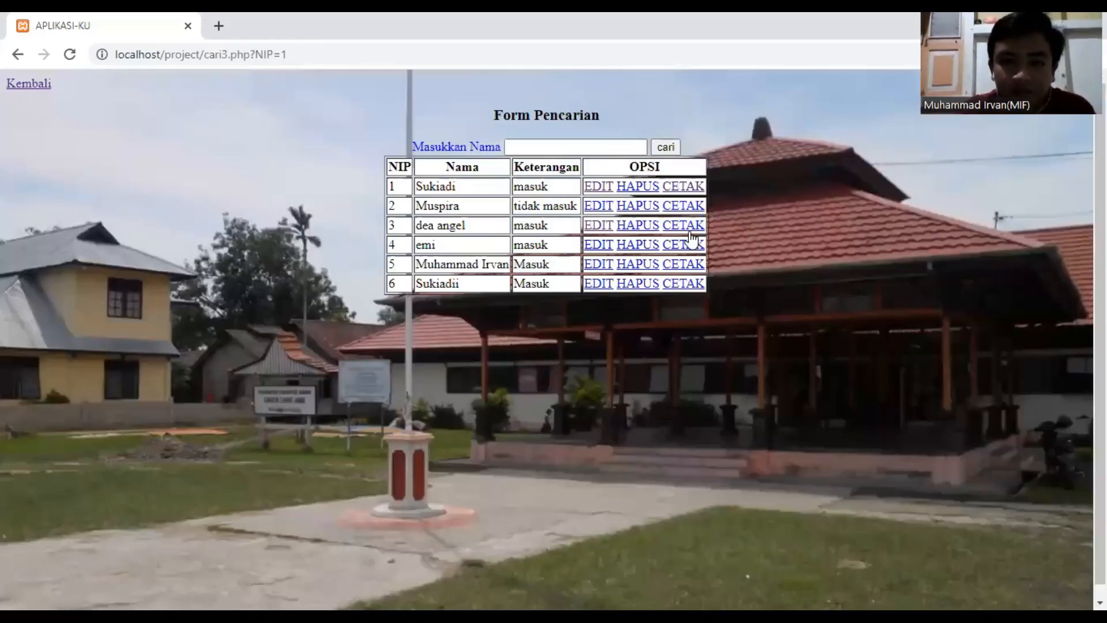
pyautogui.click(555, 143)
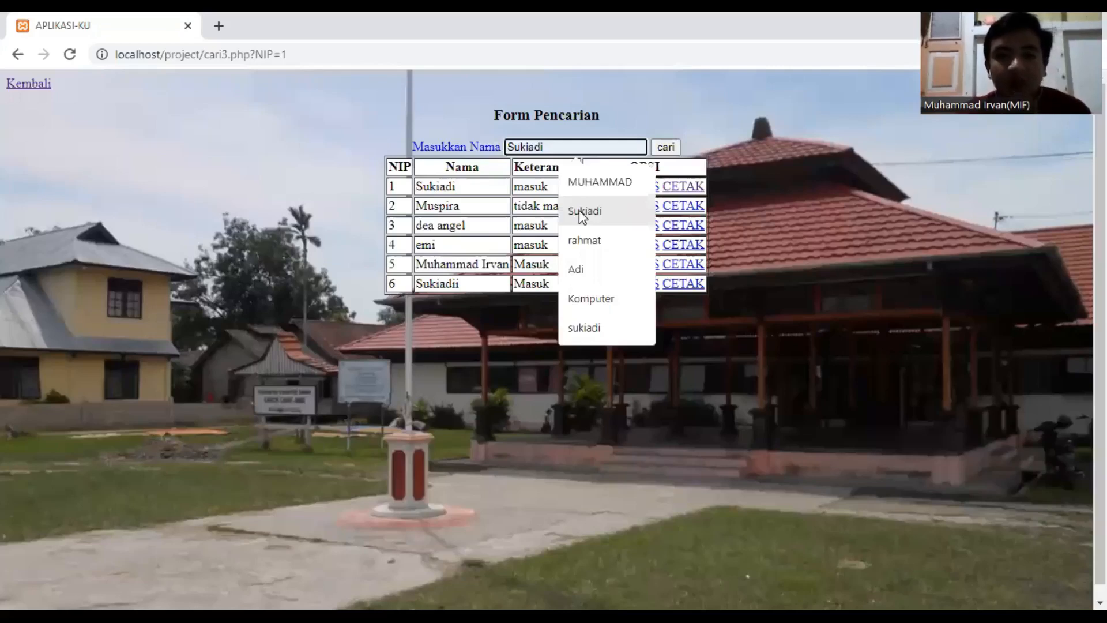
pyautogui.click(579, 210)
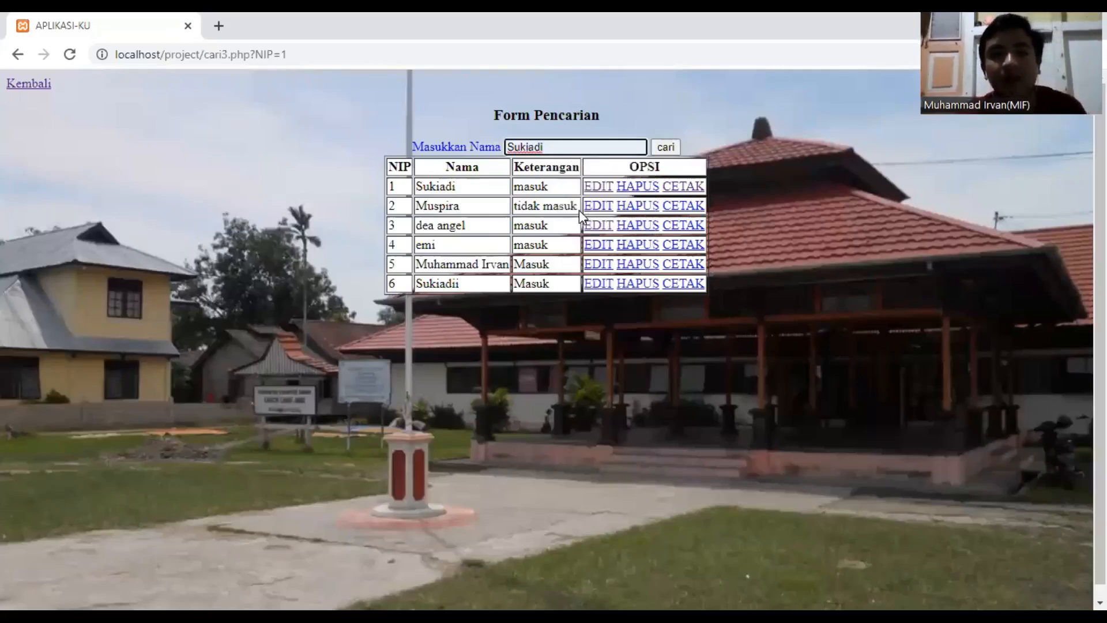
pyautogui.click(663, 151)
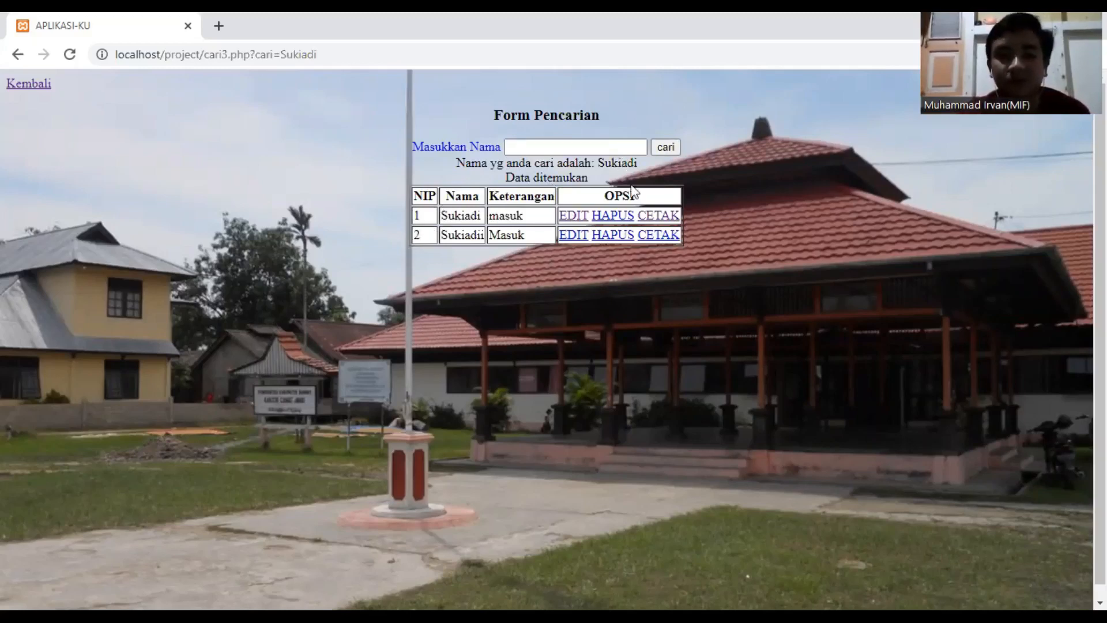
# Step: Open the print preview from the first found attendance record, cancel printing, and return to the home page
pyautogui.click(656, 218)
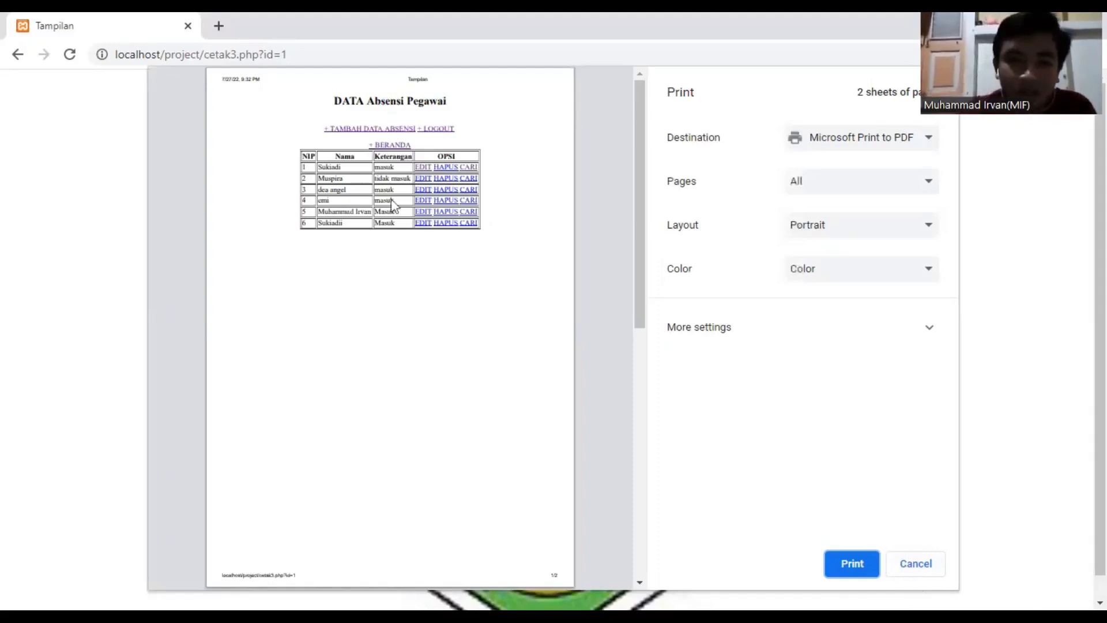
pyautogui.click(912, 571)
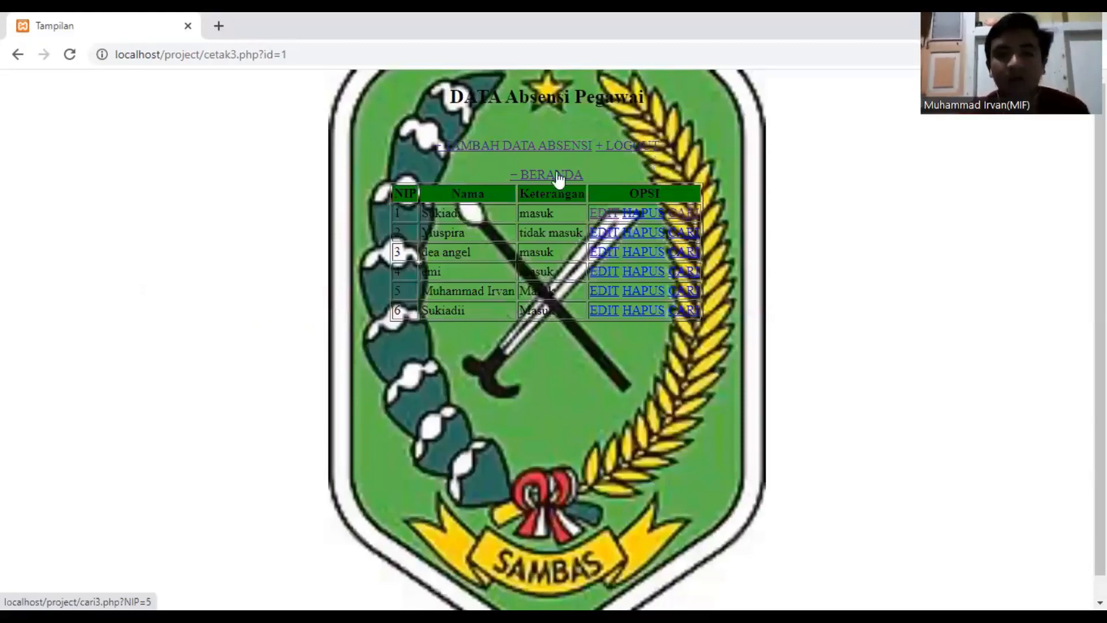
pyautogui.click(557, 176)
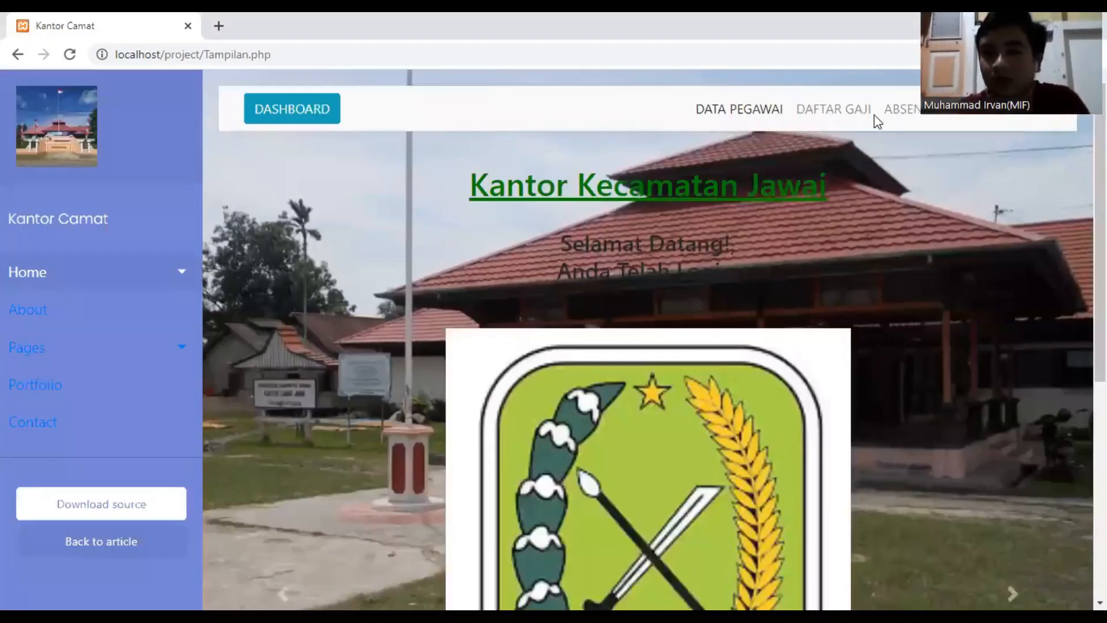
# Step: Add an agenda record for the village Sentebang with the activity pemilu, save it, and view it on page 2 of the agenda list
pyautogui.click(976, 118)
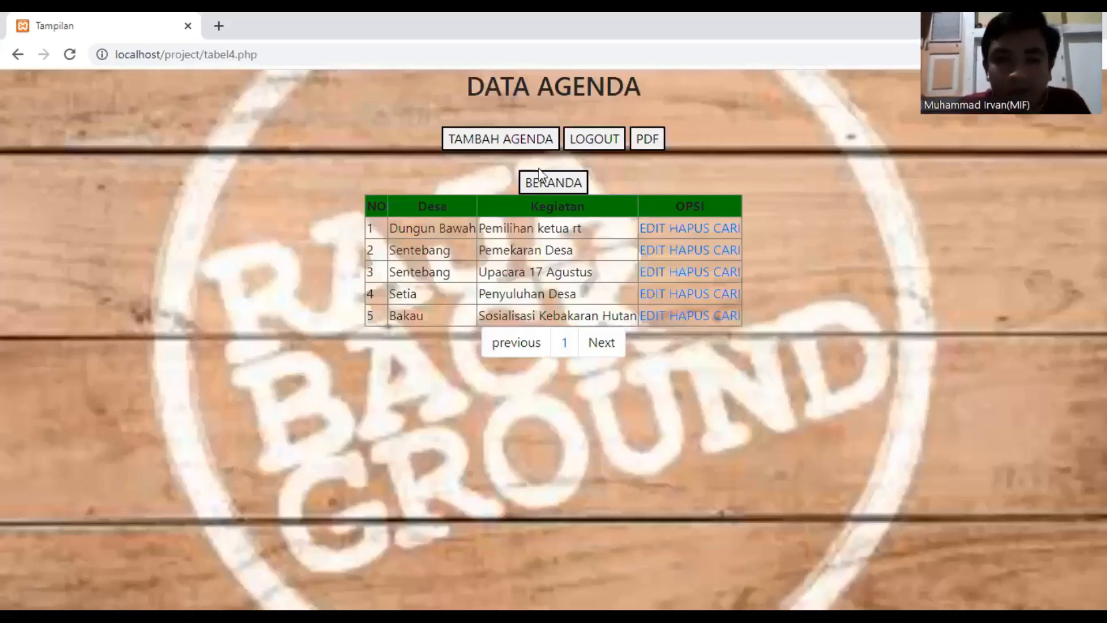
pyautogui.click(500, 142)
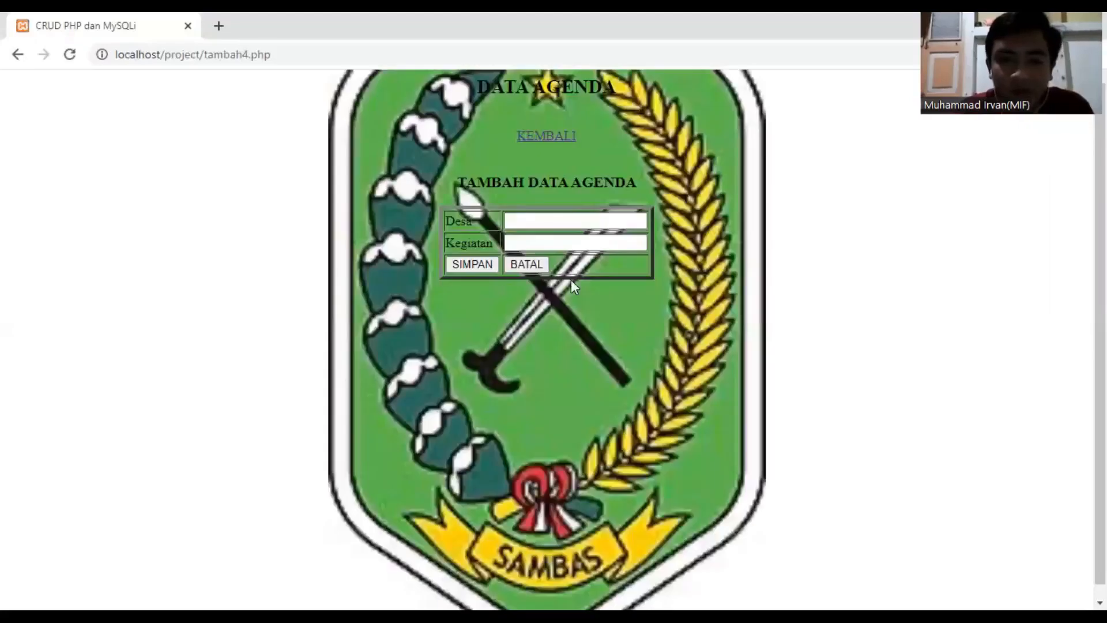
pyautogui.click(562, 222)
pyautogui.click(567, 254)
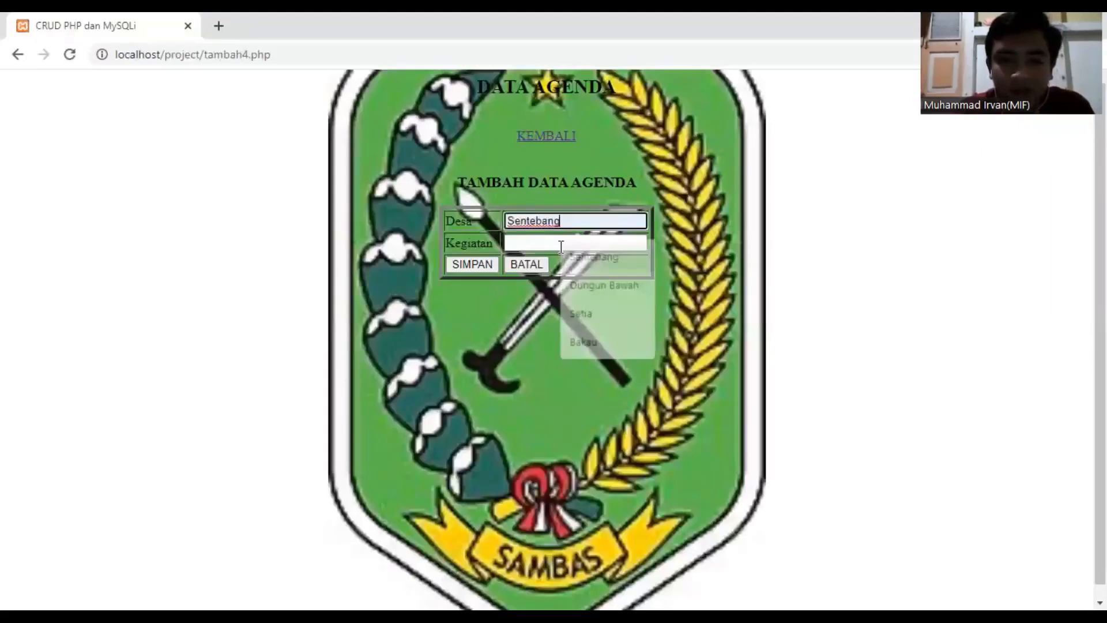
pyautogui.click(577, 242)
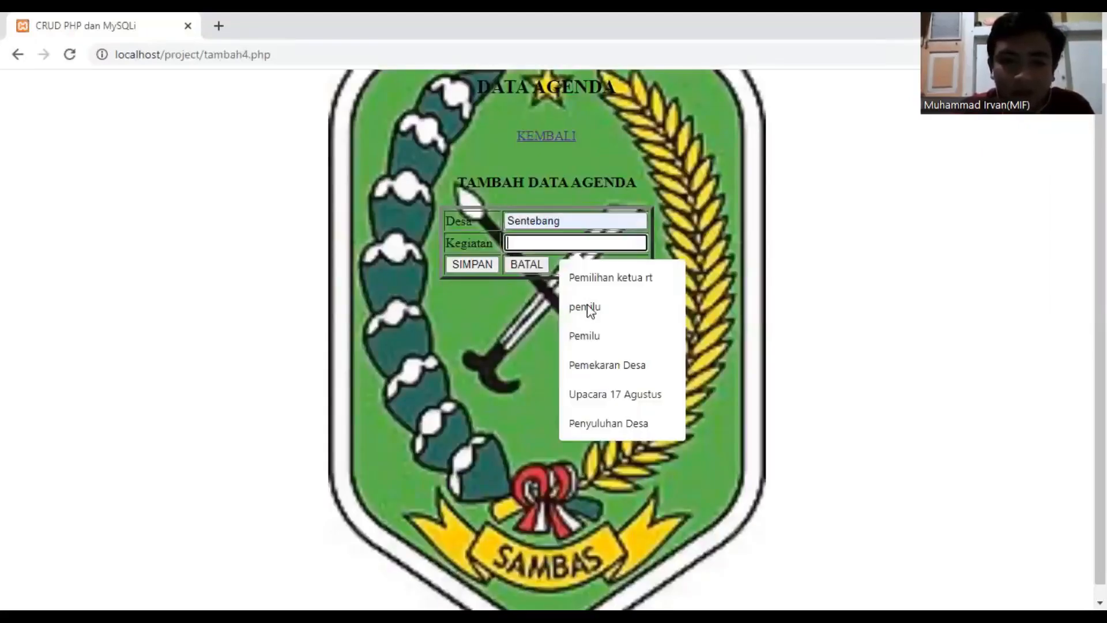
pyautogui.click(587, 305)
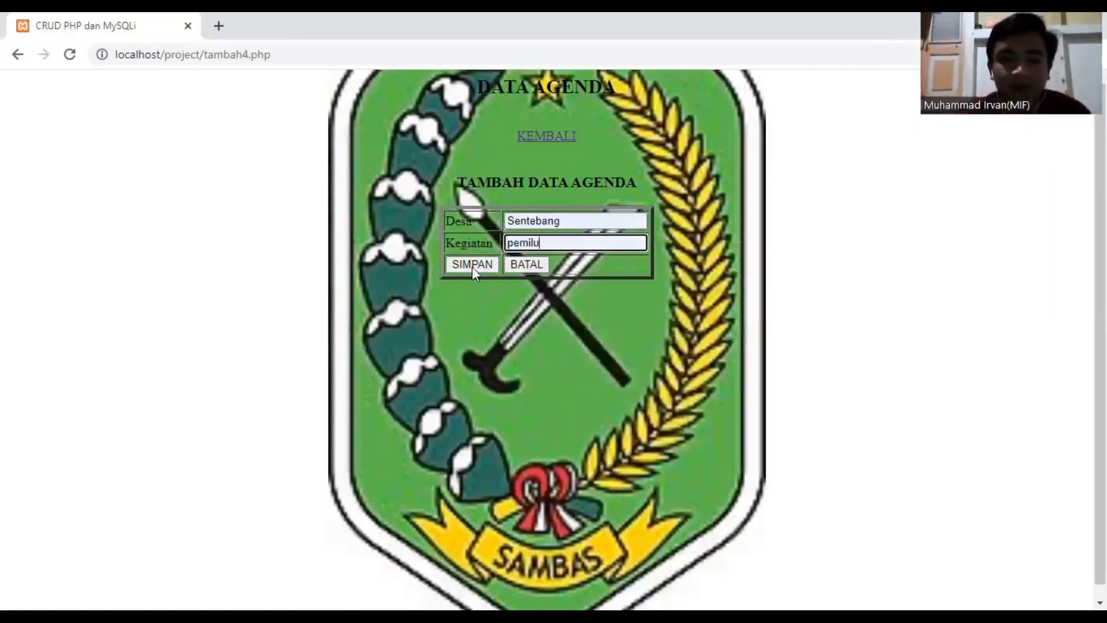
pyautogui.click(472, 266)
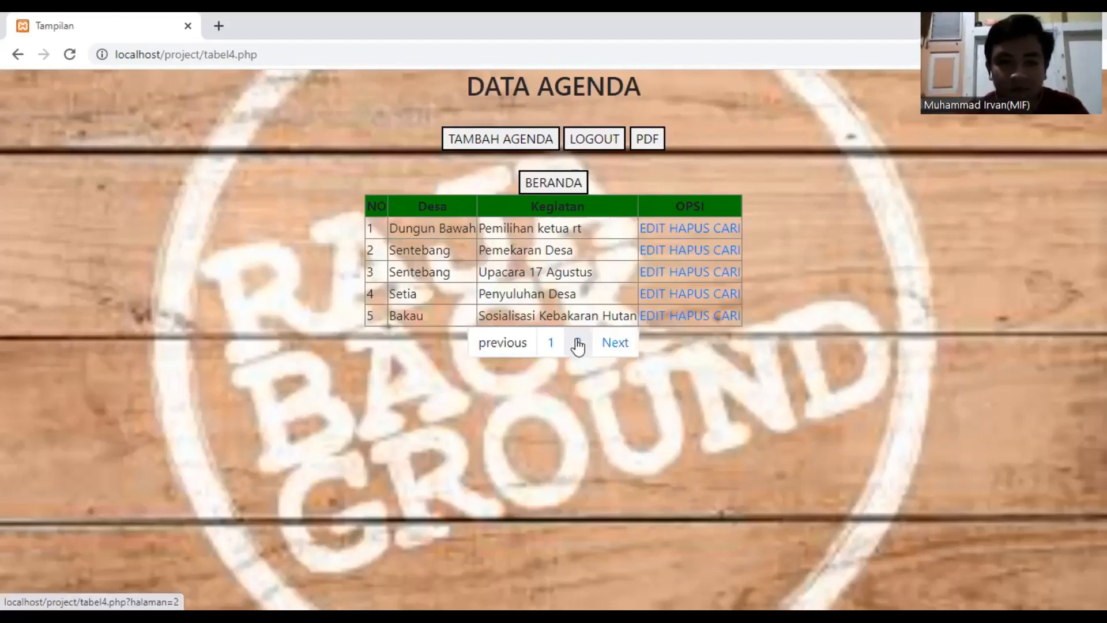
pyautogui.click(578, 343)
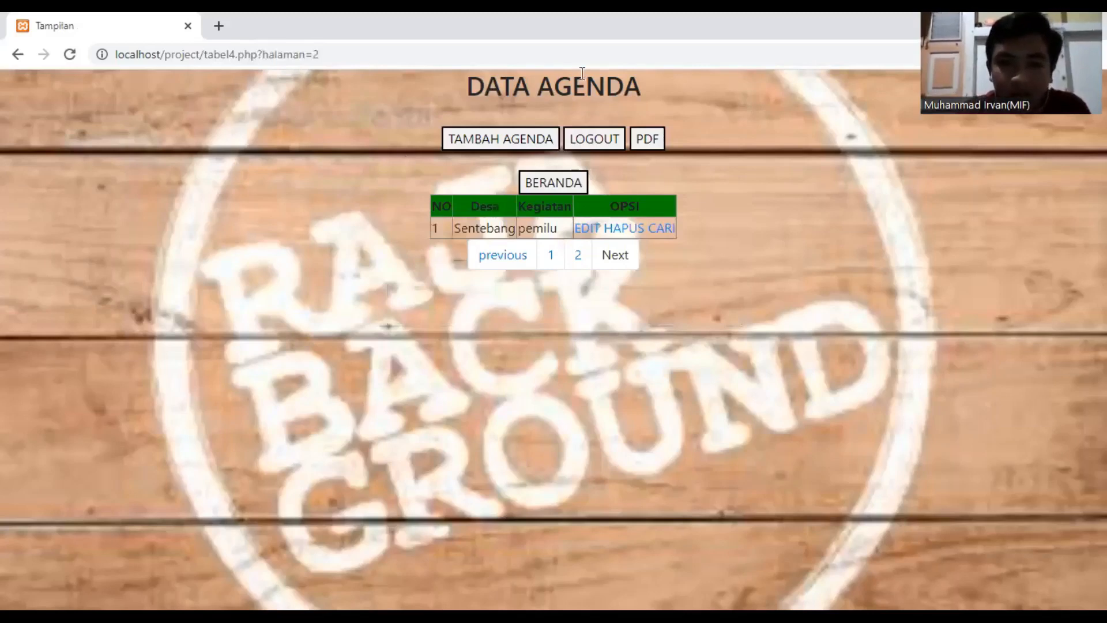
# Step: Change the village of the first agenda record on page 1 to Dungun Laut and save it
pyautogui.click(552, 257)
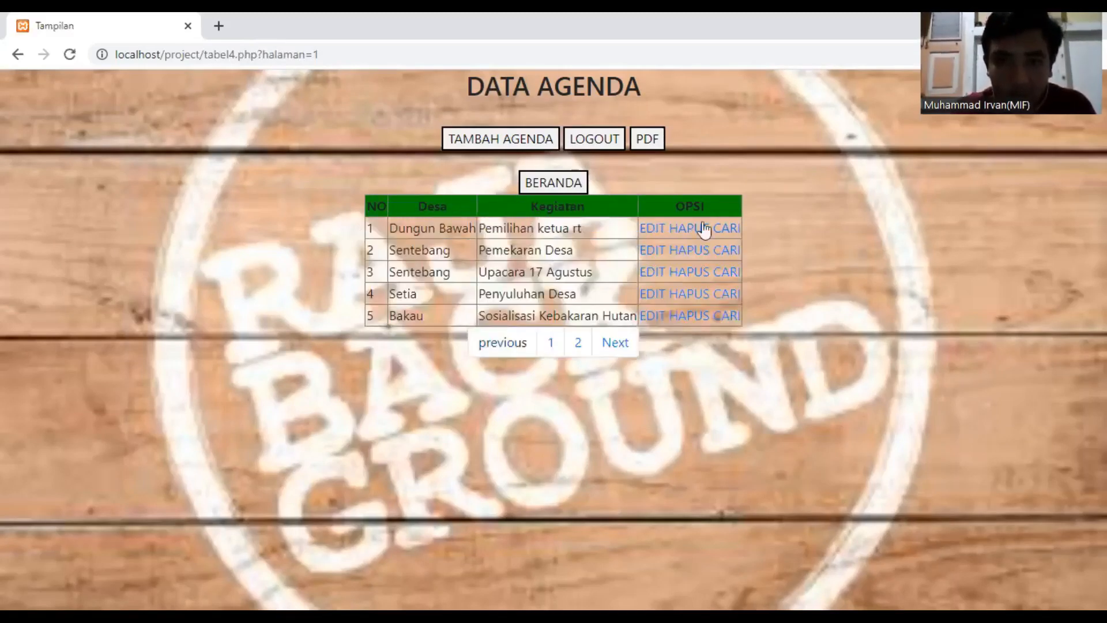
pyautogui.click(649, 230)
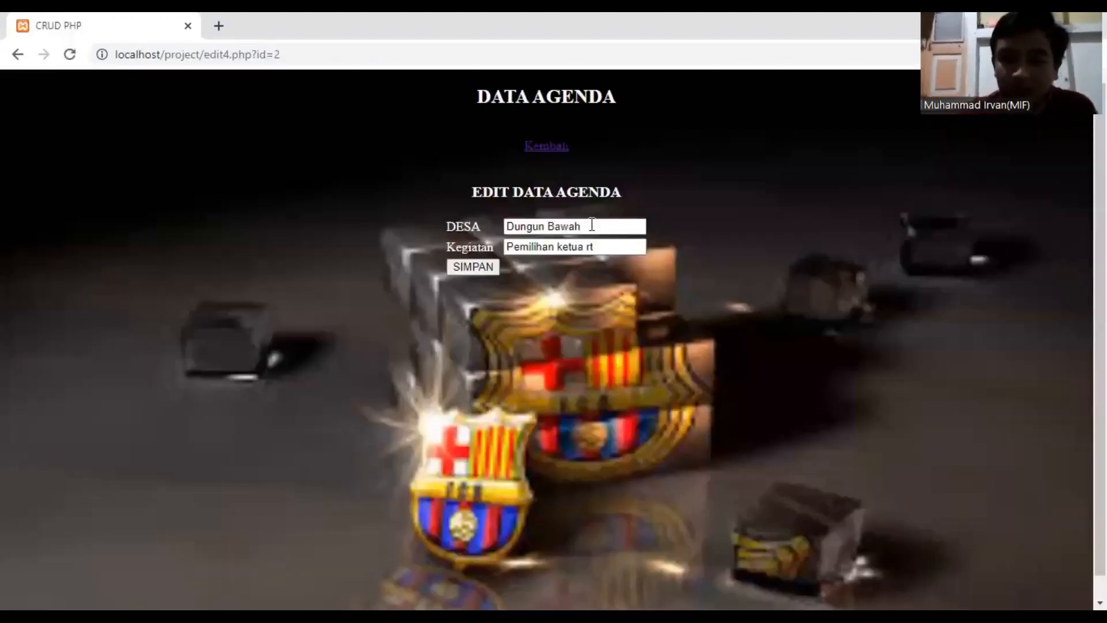
pyautogui.click(592, 224)
pyautogui.press('BackSpace')
pyautogui.press('BackSpace')
pyautogui.press('BackSpace')
pyautogui.press('BackSpace')
pyautogui.press('BackSpace')
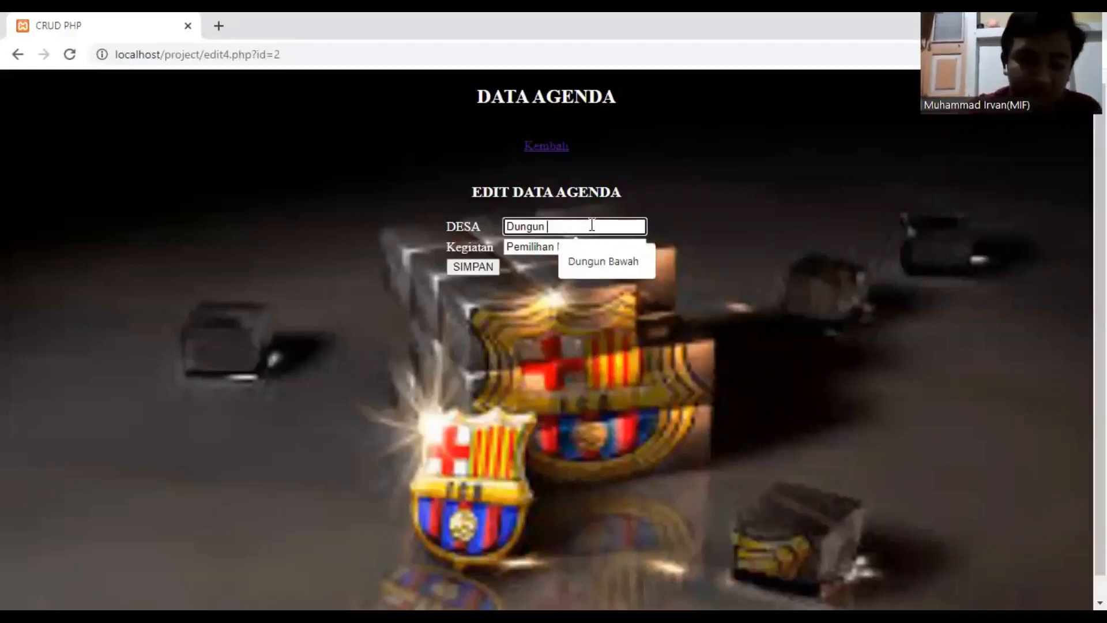
pyautogui.write('Laut')
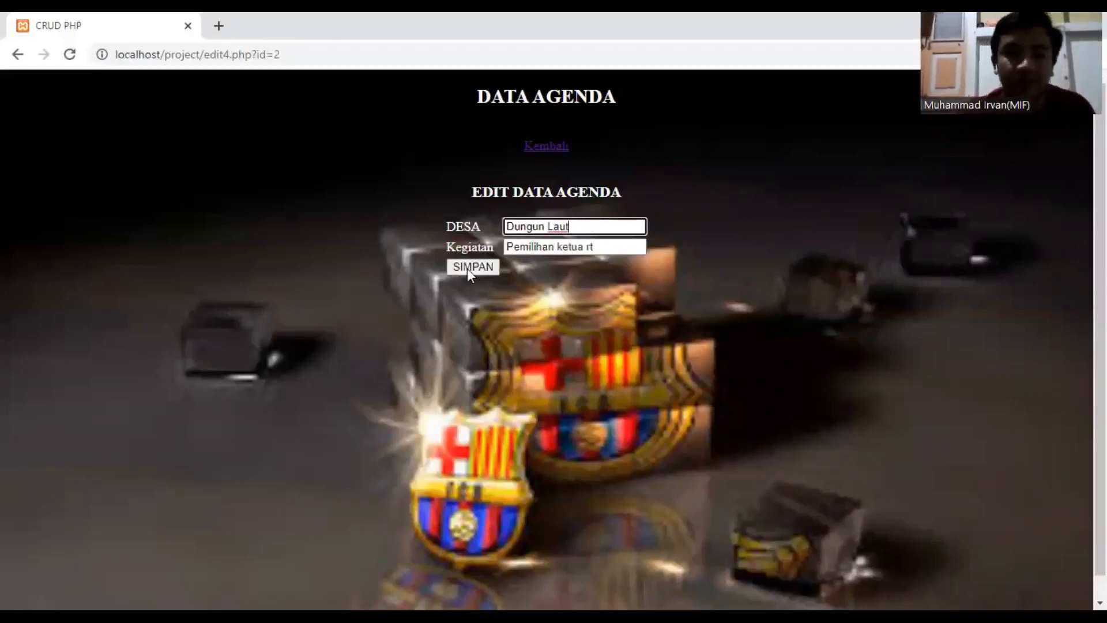
pyautogui.click(468, 268)
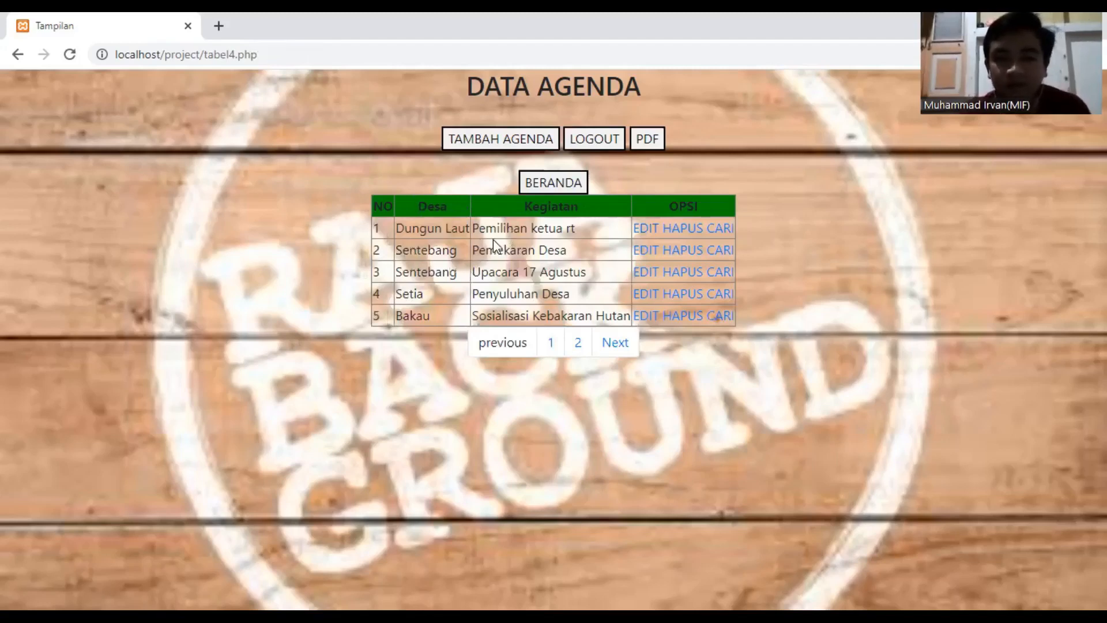
# Step: Open the agenda search form and search the records for Bakau
pyautogui.click(723, 273)
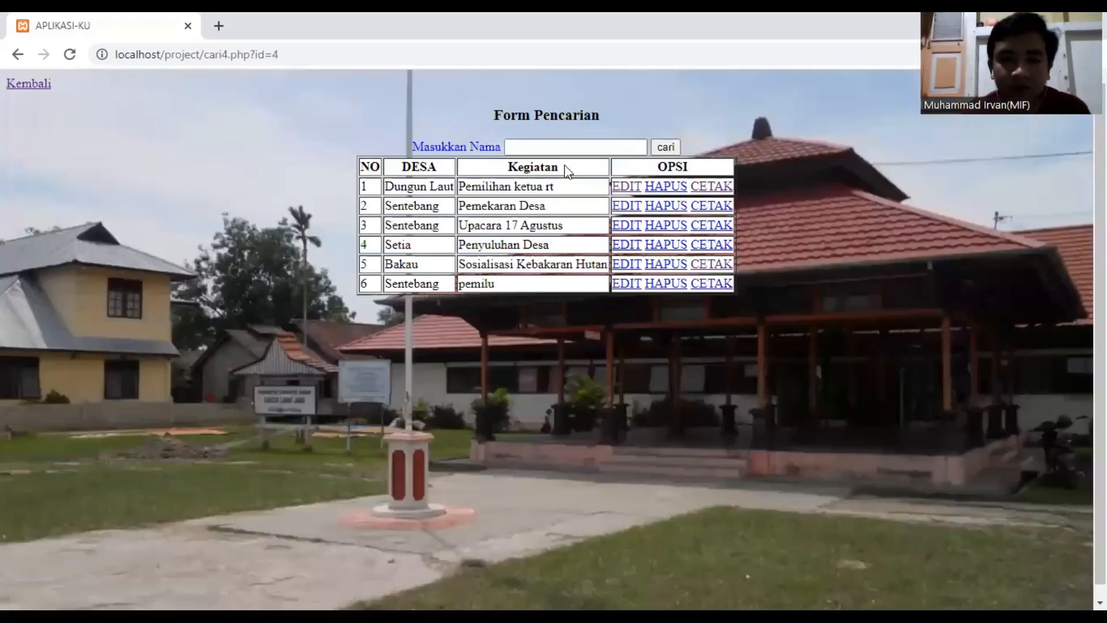
pyautogui.click(544, 152)
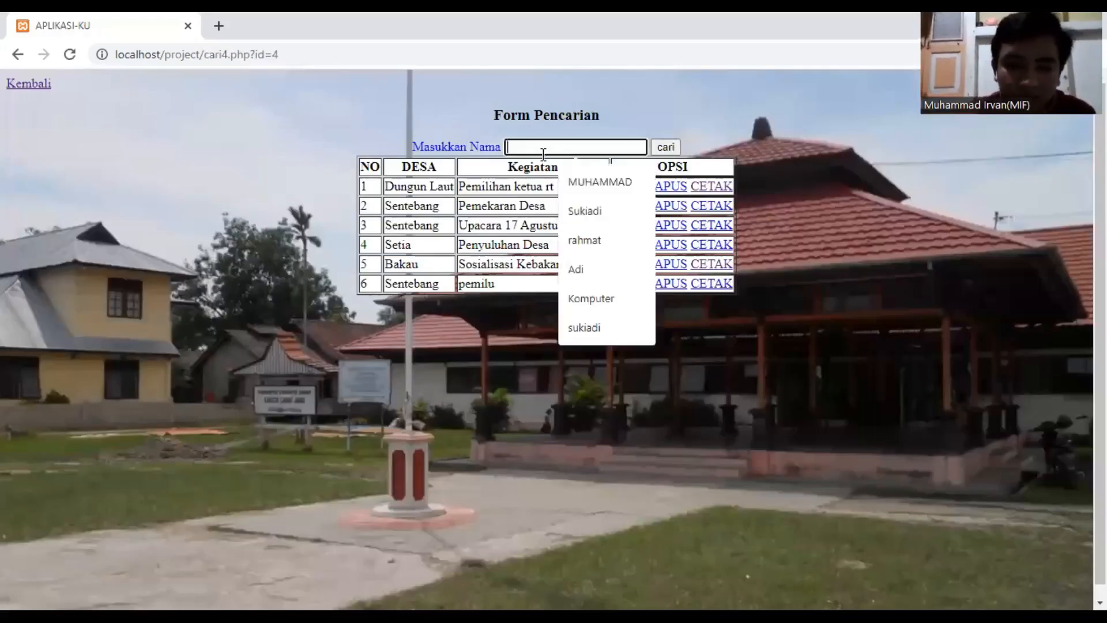
pyautogui.write('Bakau')
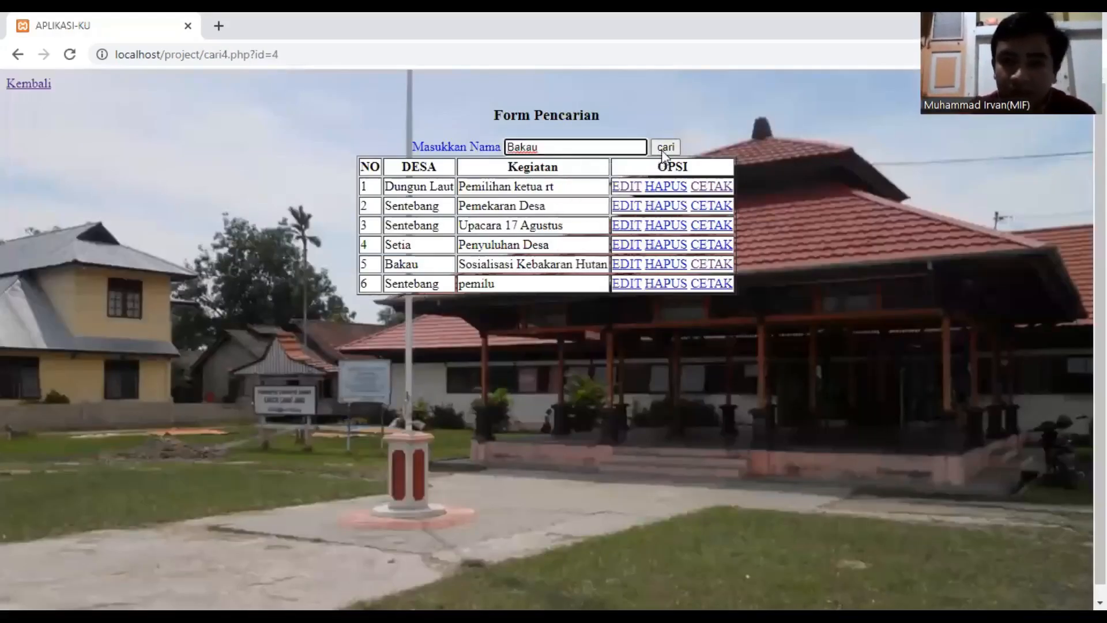
pyautogui.click(666, 147)
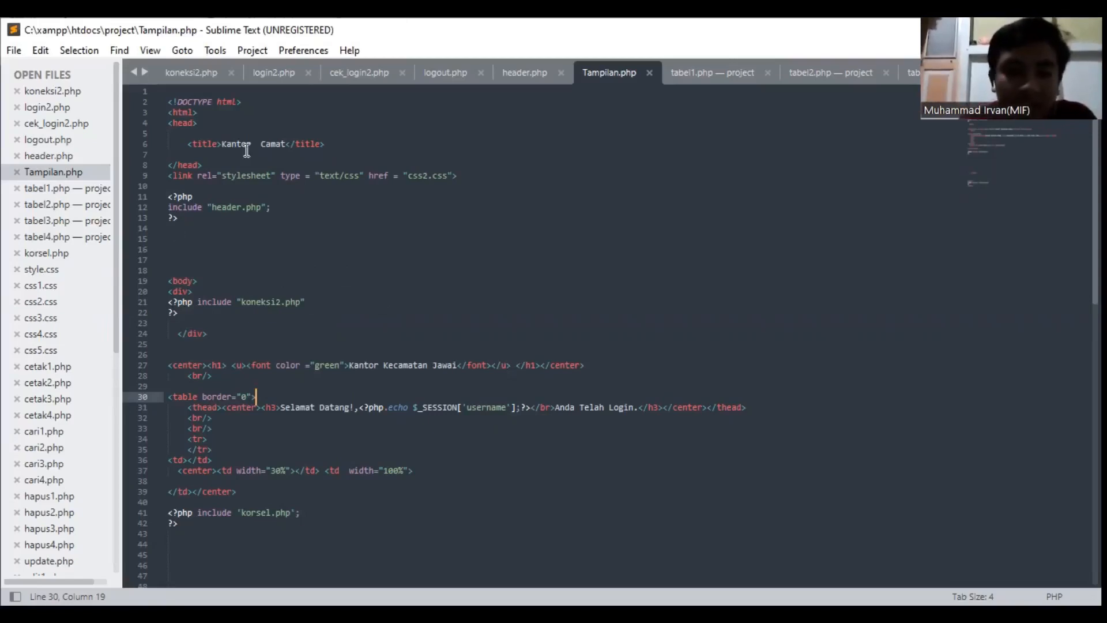
# Step: Review the source code of koneksi2.php, login2.php, cek_login2.php and the pagination query in tabel1.php in Sublime Text
pyautogui.click(47, 90)
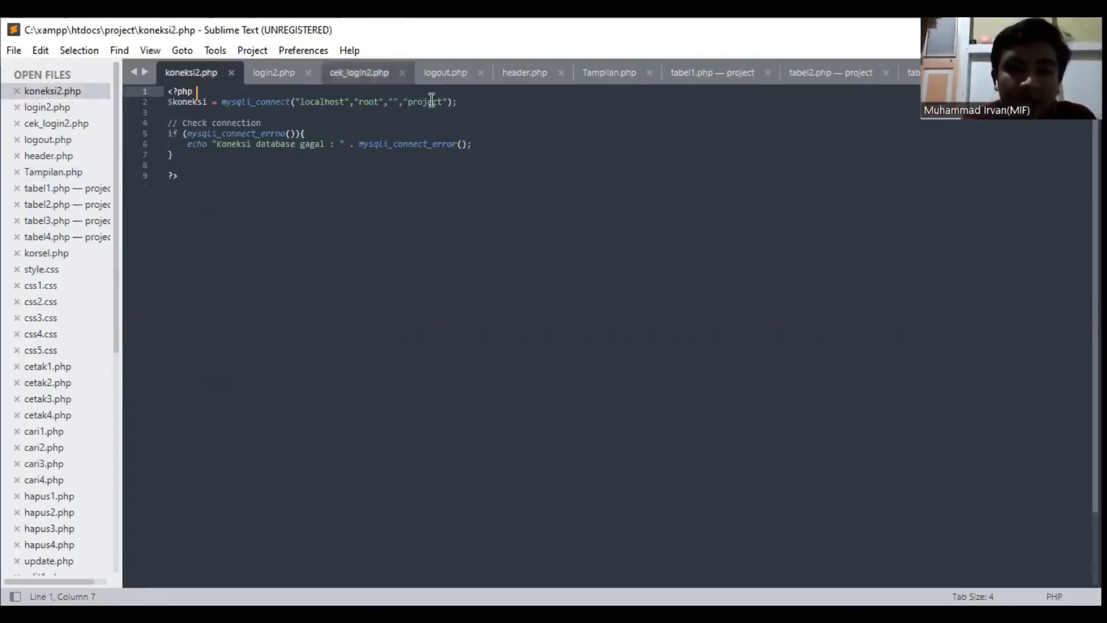
pyautogui.click(45, 107)
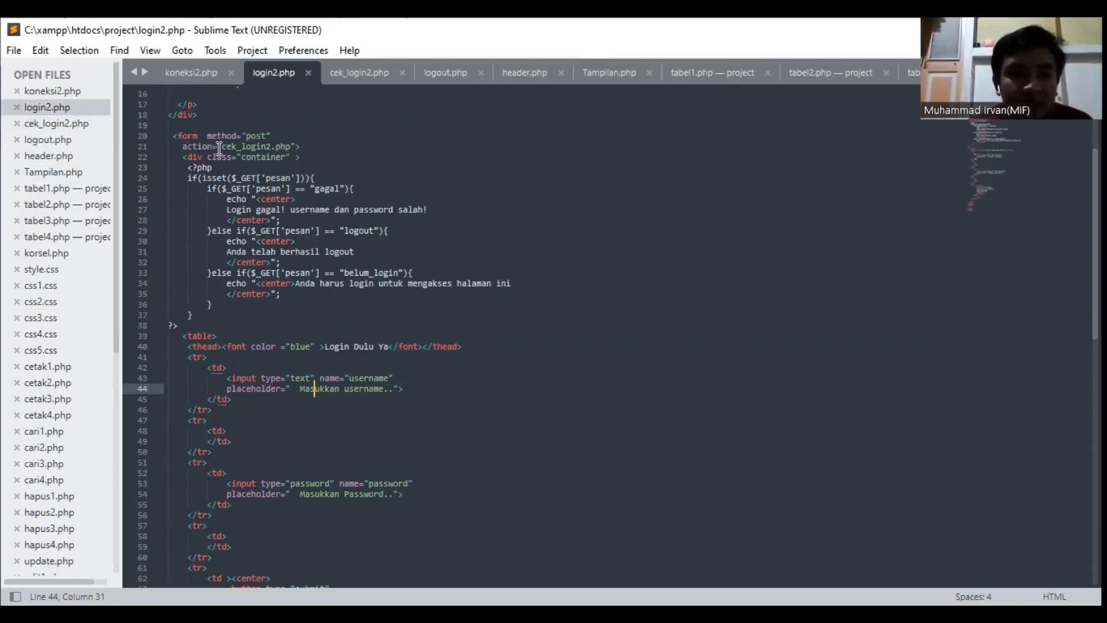
pyautogui.click(71, 122)
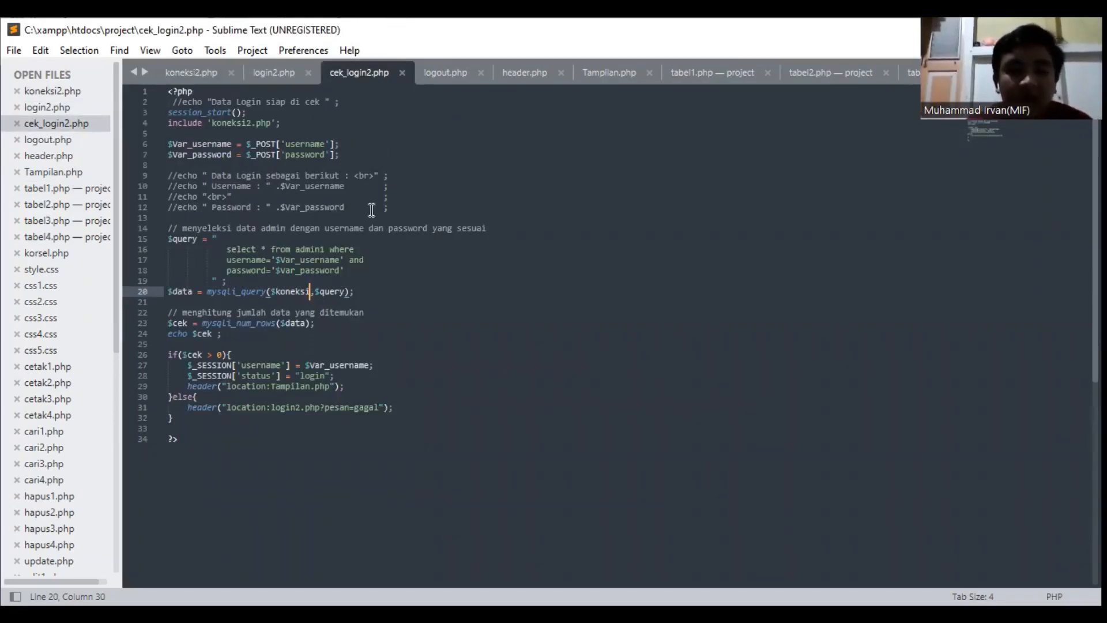
pyautogui.click(63, 189)
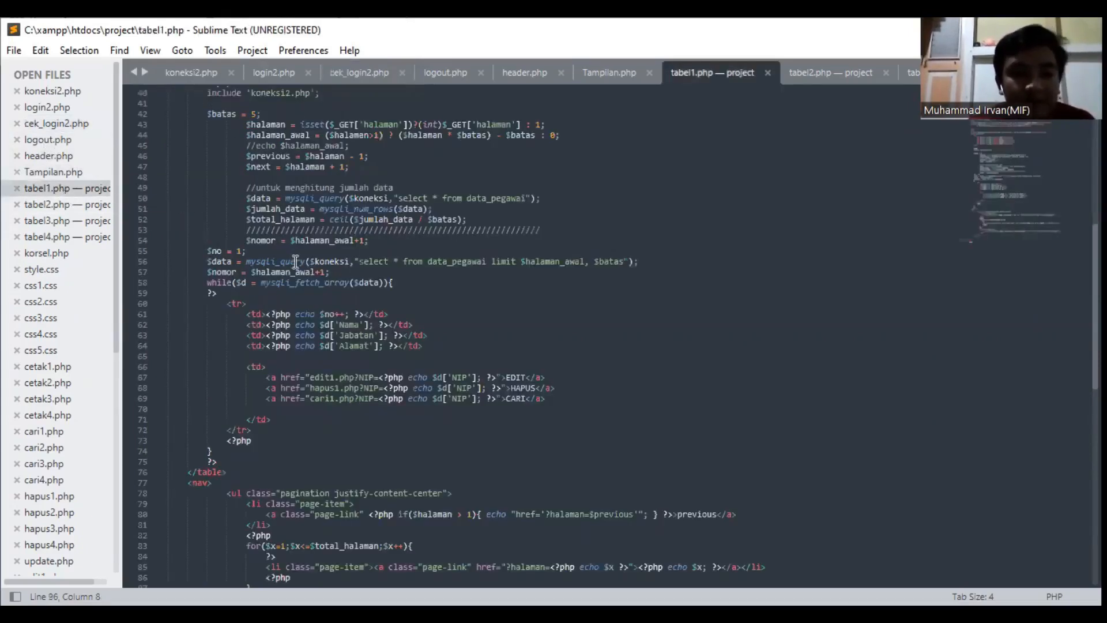
pyautogui.scroll(2, 295, 263)
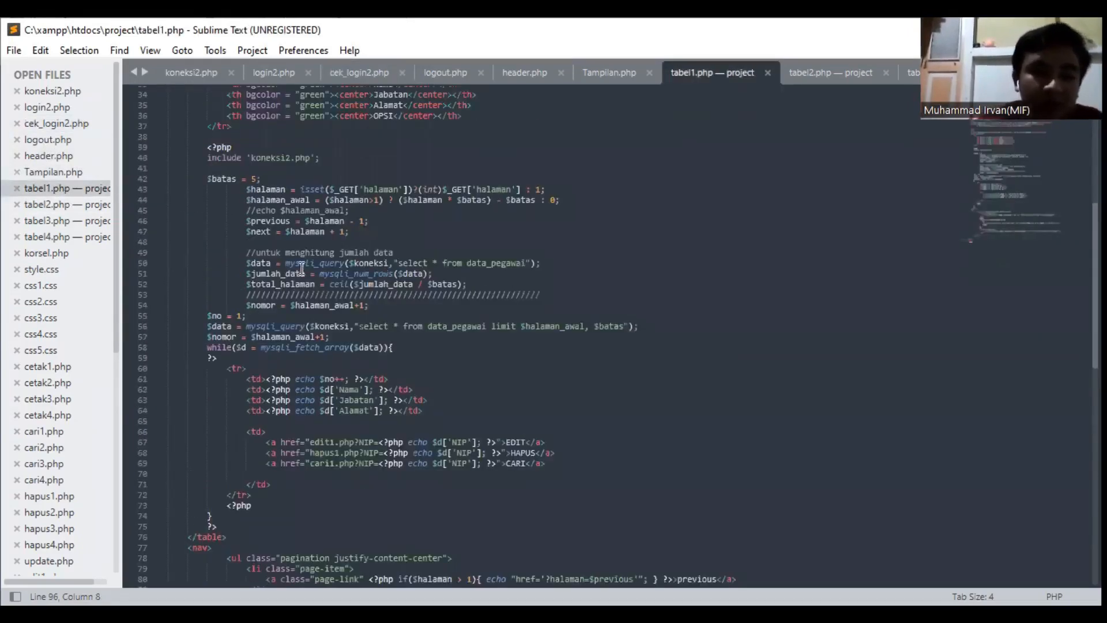